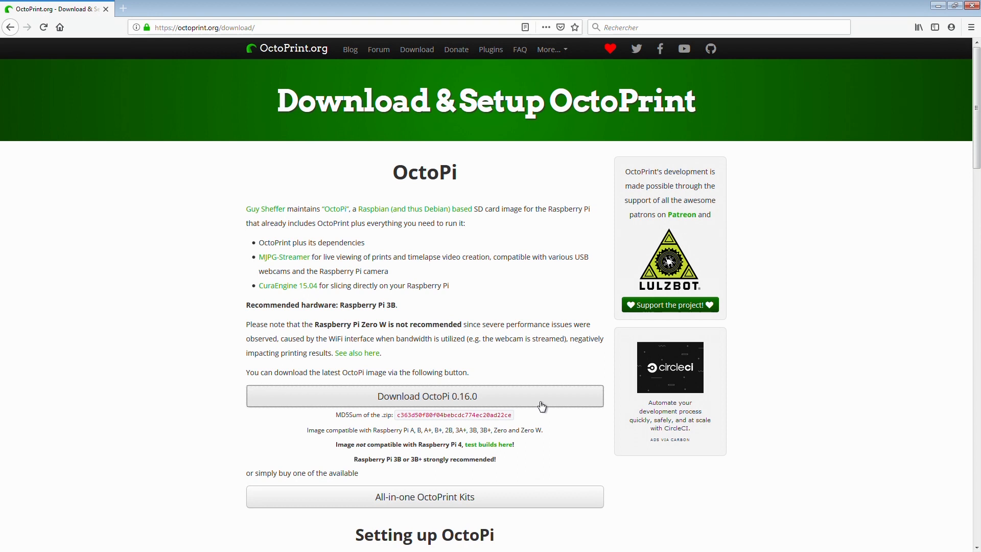
- Download the OctoPi 0.16.0 image and save octopi-stretch-lite-0.16.0.zip in the octoprint folder
left_click(544, 404)
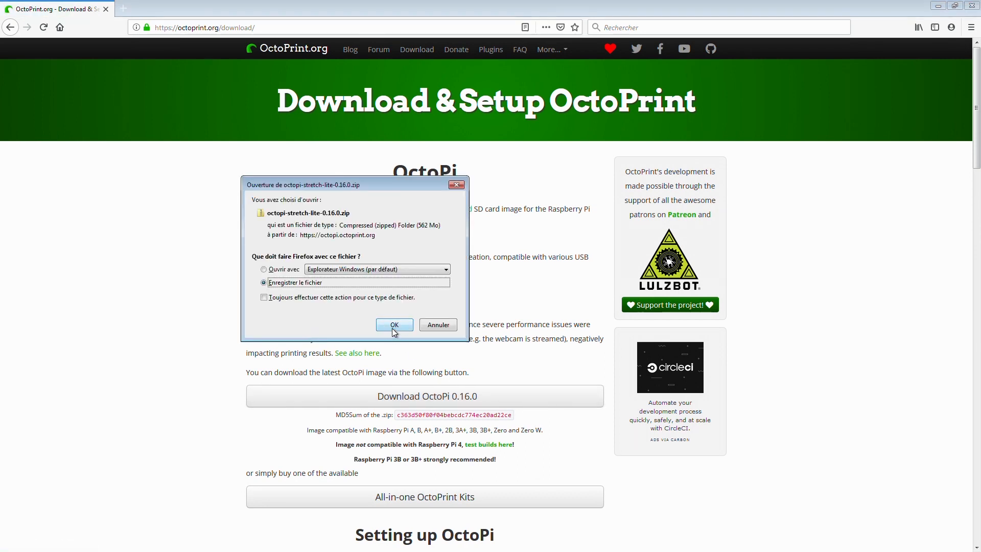
left_click(394, 325)
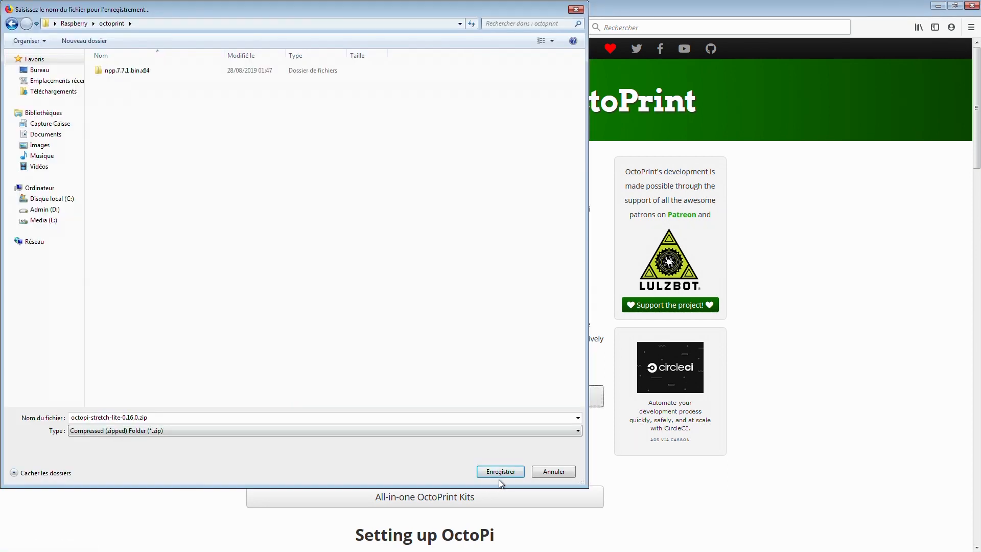
left_click(500, 476)
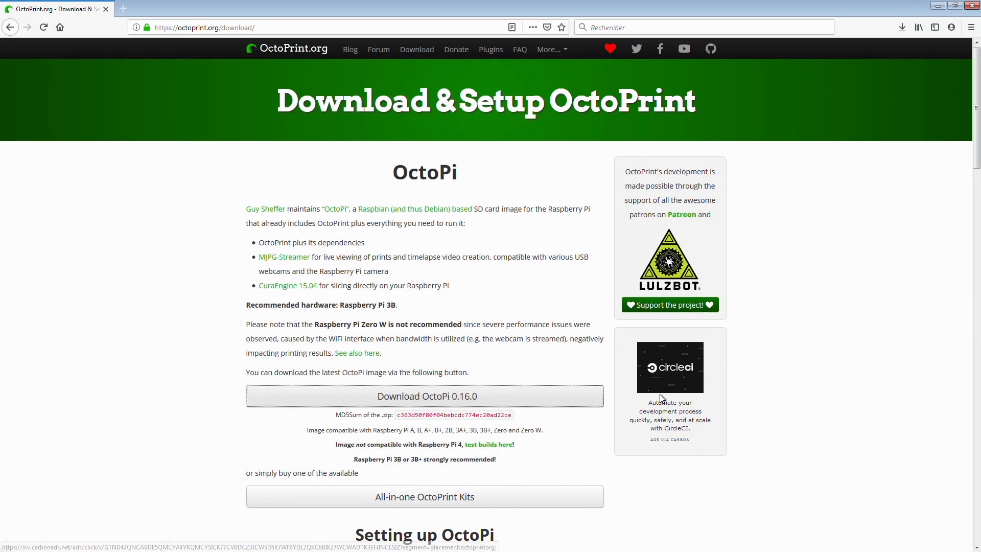
- Extract the downloaded octopi-stretch-lite-0.16.0.zip into an octopi-stretch-lite-0.16.0 folder next to it and open that folder
left_click(903, 28)
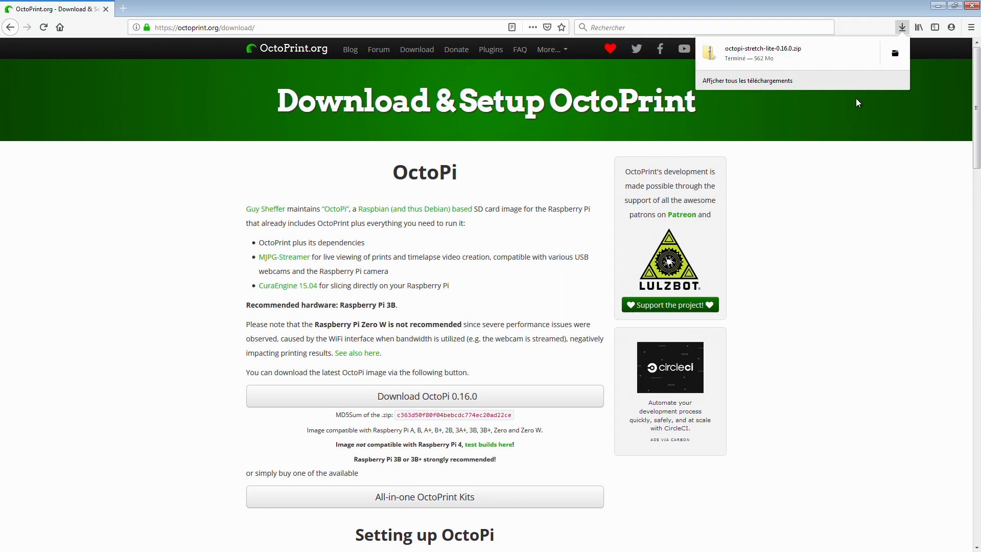
left_click(895, 53)
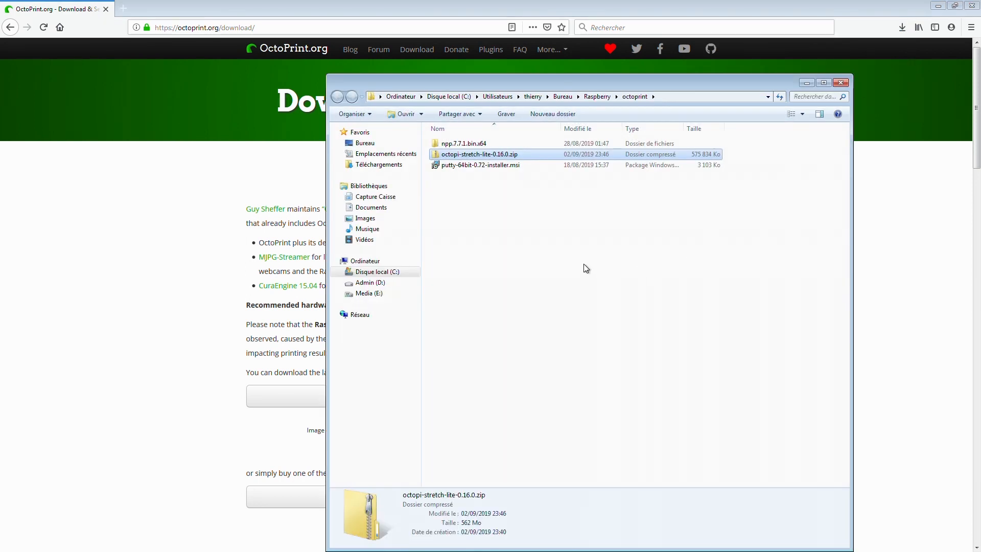
right_click(514, 157)
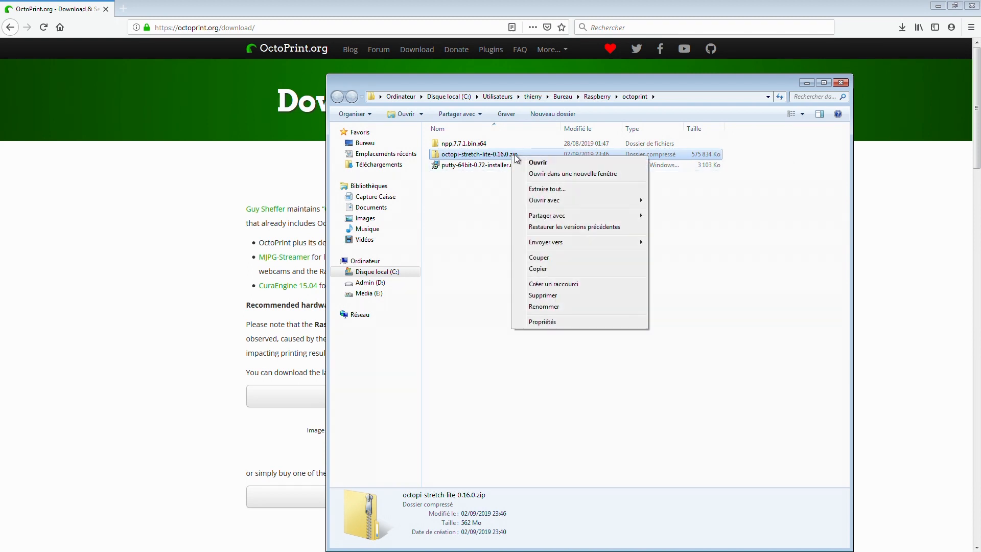
left_click(548, 189)
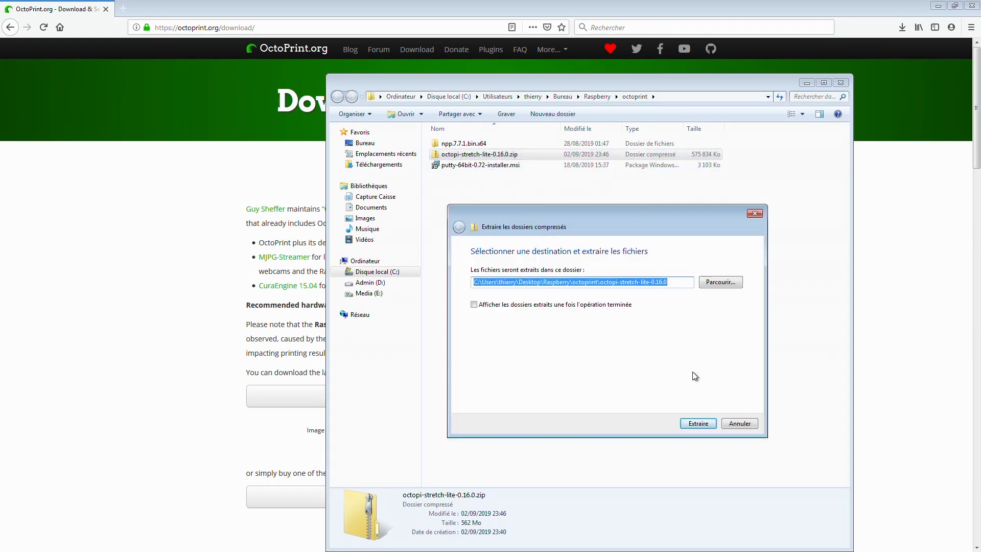
left_click(700, 424)
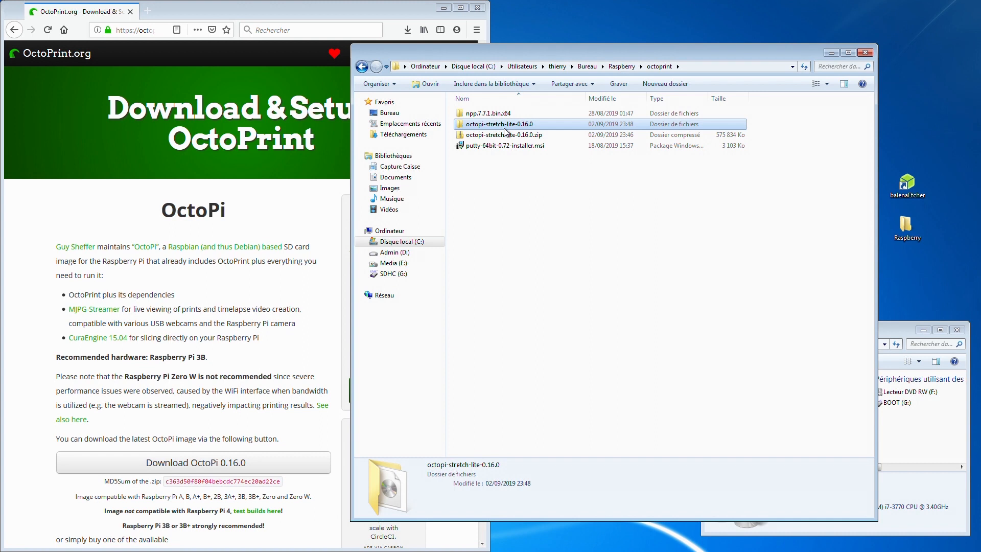
double_click(511, 124)
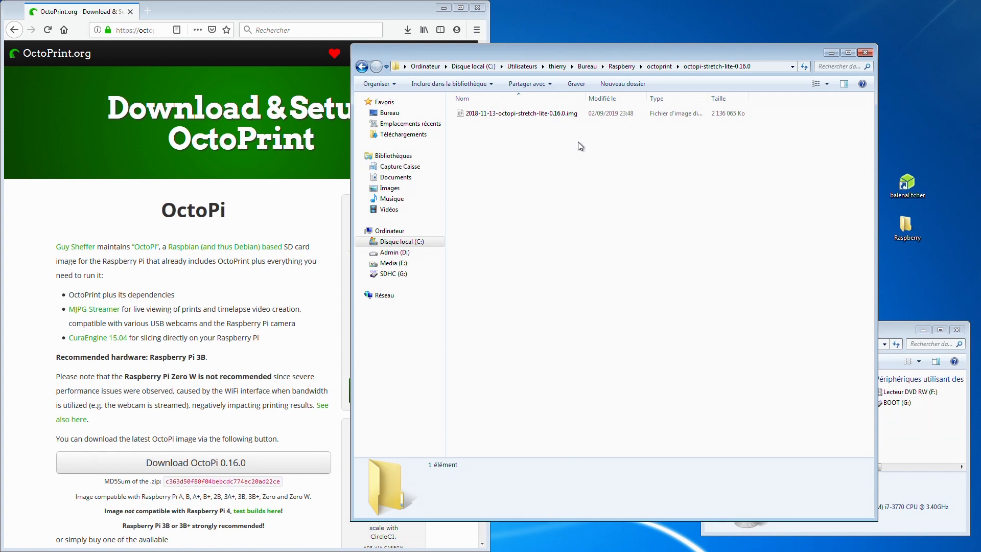
- Flash 2018-11-13-octopi-stretch-lite-0.16.0.img to the SDHC card with balenaEtcher, allowing it to make changes to the computer
double_click(912, 190)
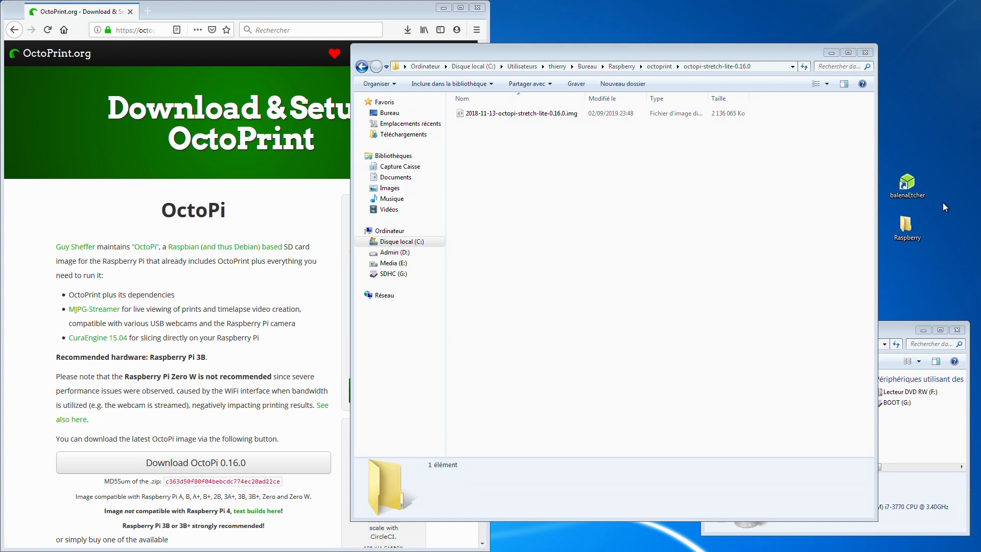
left_click(438, 253)
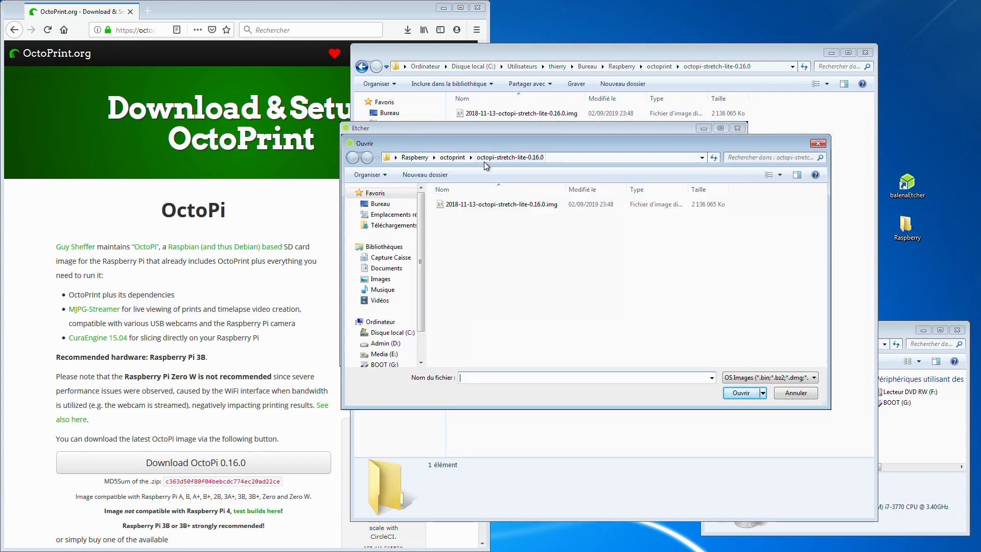
double_click(509, 206)
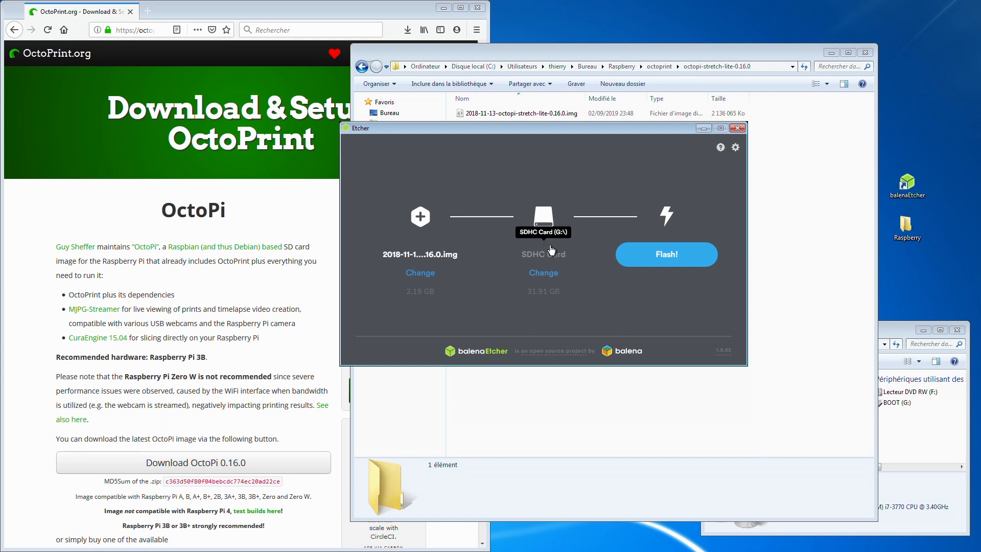
left_click(666, 266)
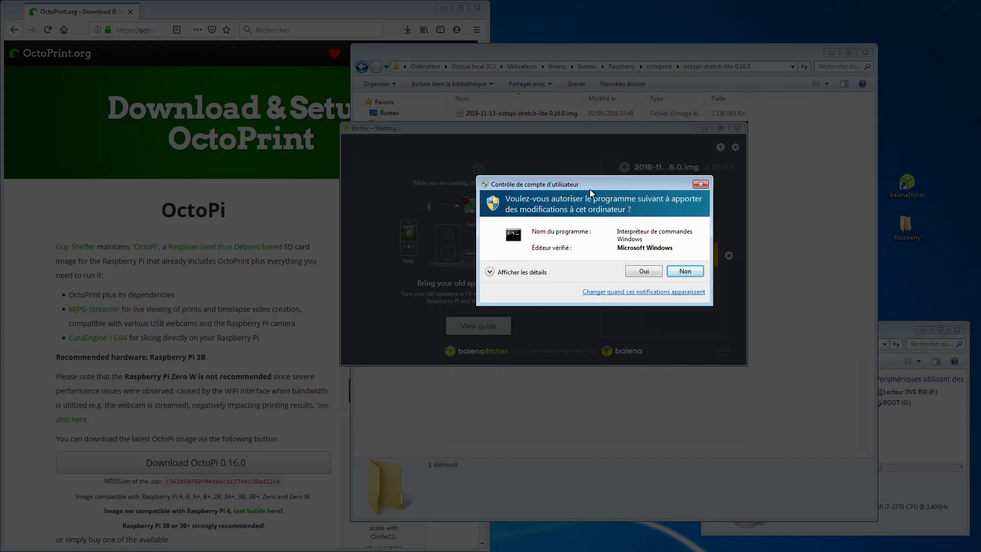
left_click(648, 272)
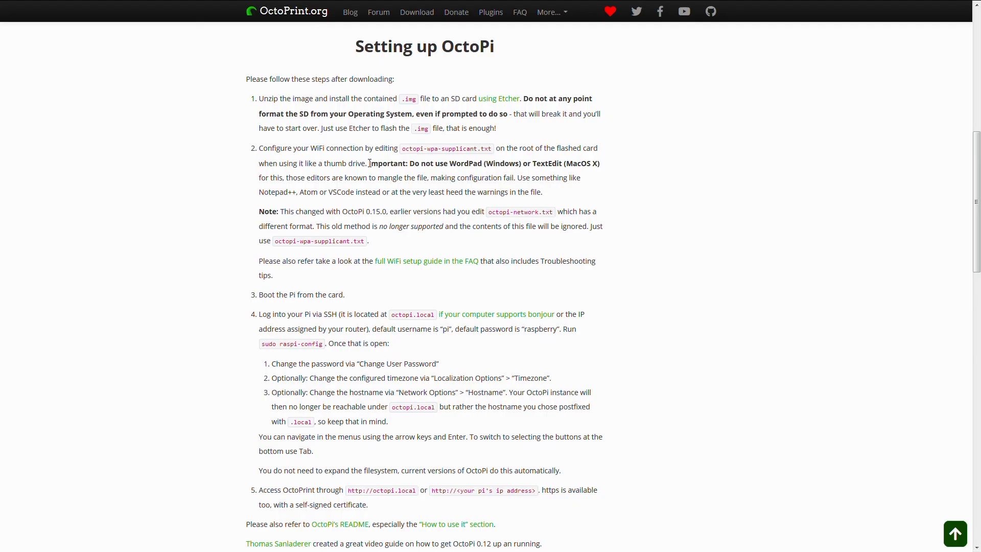
- Open the flashed card's boot (G:) drive and review the OctoPi setup notes about editing octopi-wpa-supplicant.txt
left_click_drag(369, 163, 544, 189)
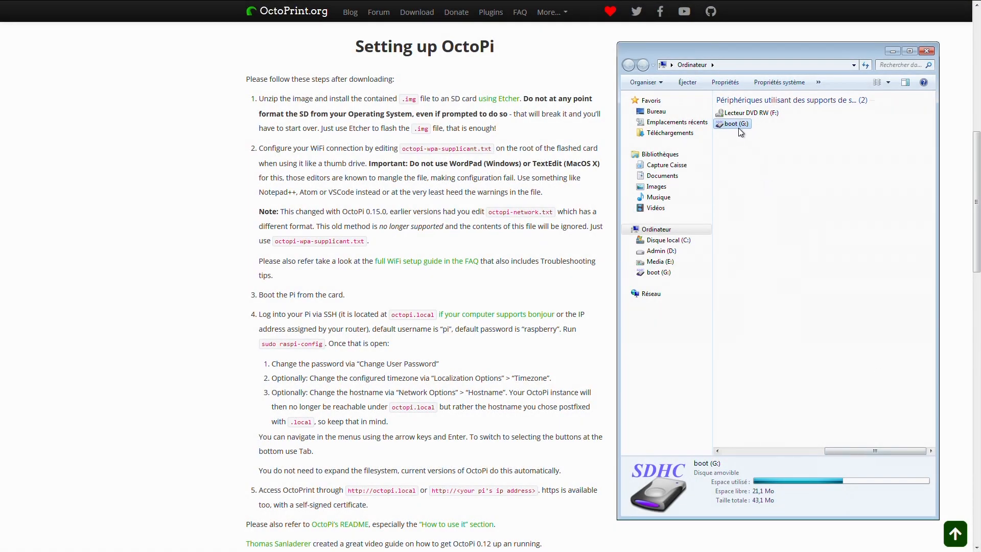
double_click(736, 125)
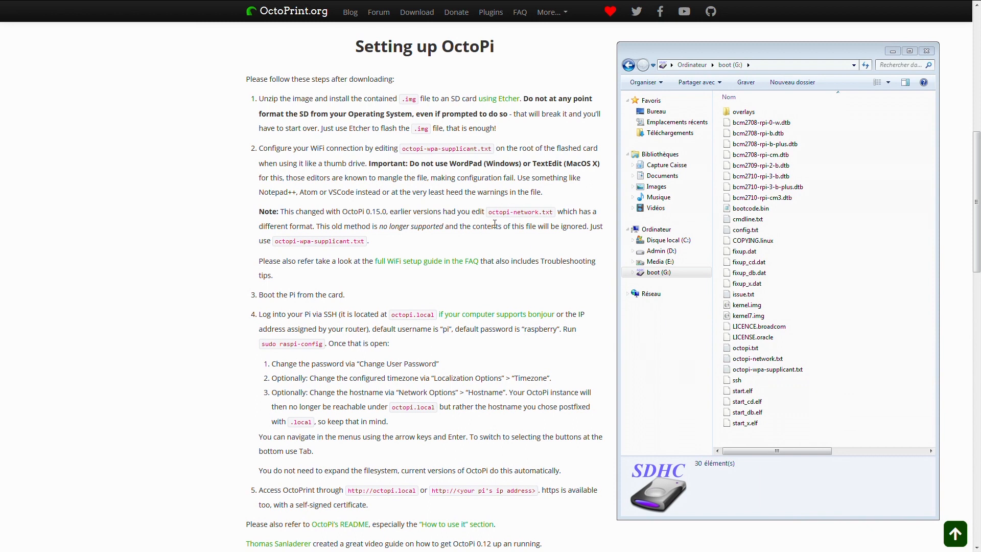
left_click_drag(403, 148, 495, 156)
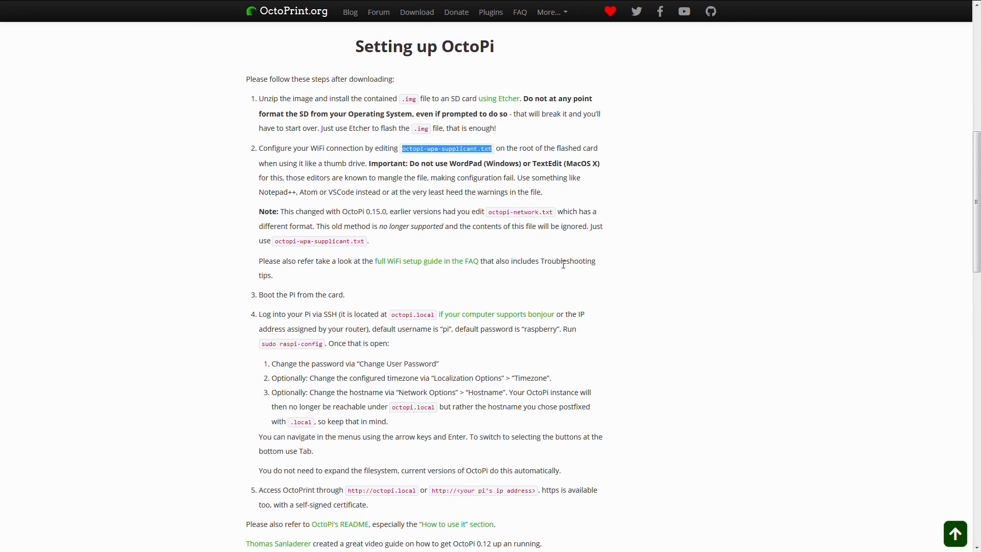
left_click_drag(283, 211, 410, 243)
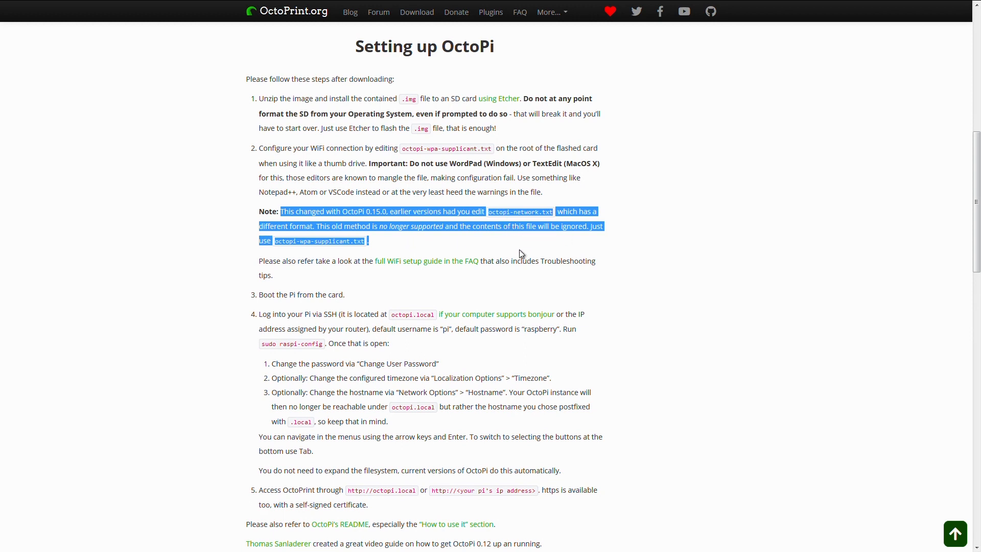
left_click(615, 263)
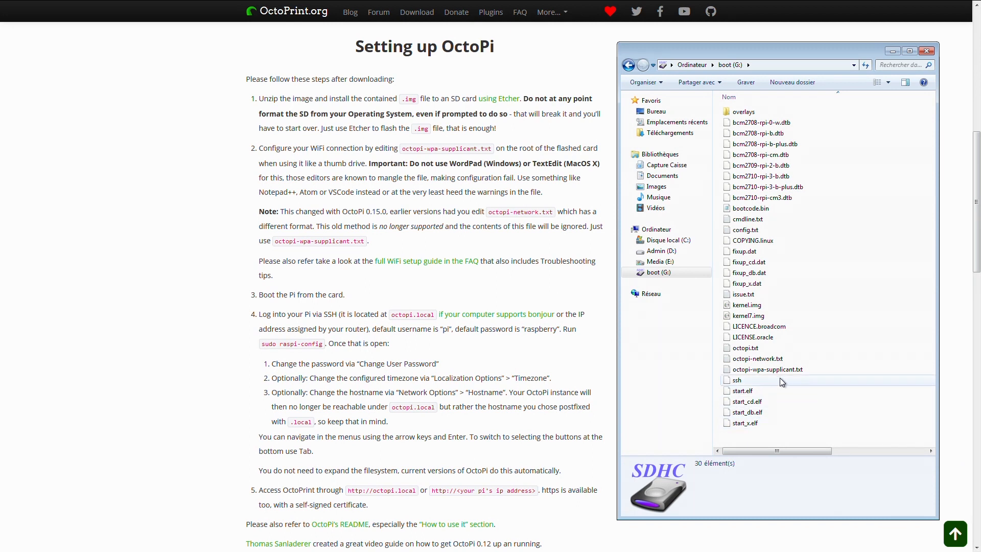
- Open octopi-wpa-supplicant.txt from the boot drive in Notepad++ and review the WPA/WPA2, Open/unsecured and WEP section headings
left_click(775, 372)
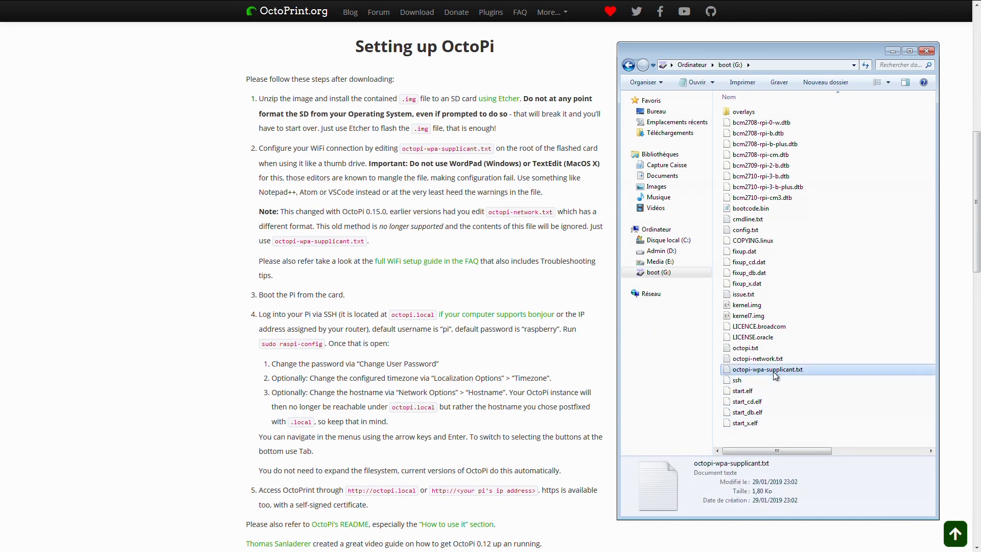
right_click(774, 371)
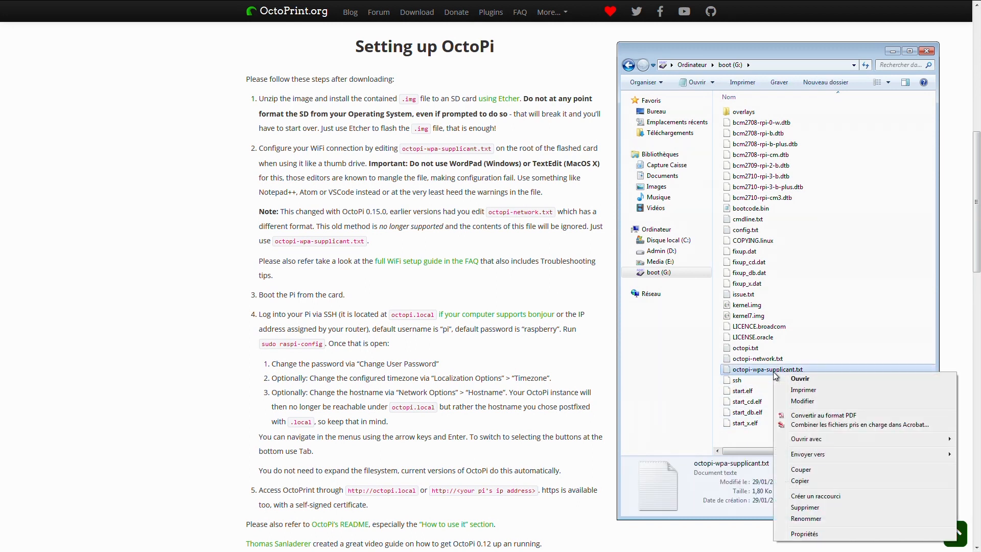
mouse_move(800, 440)
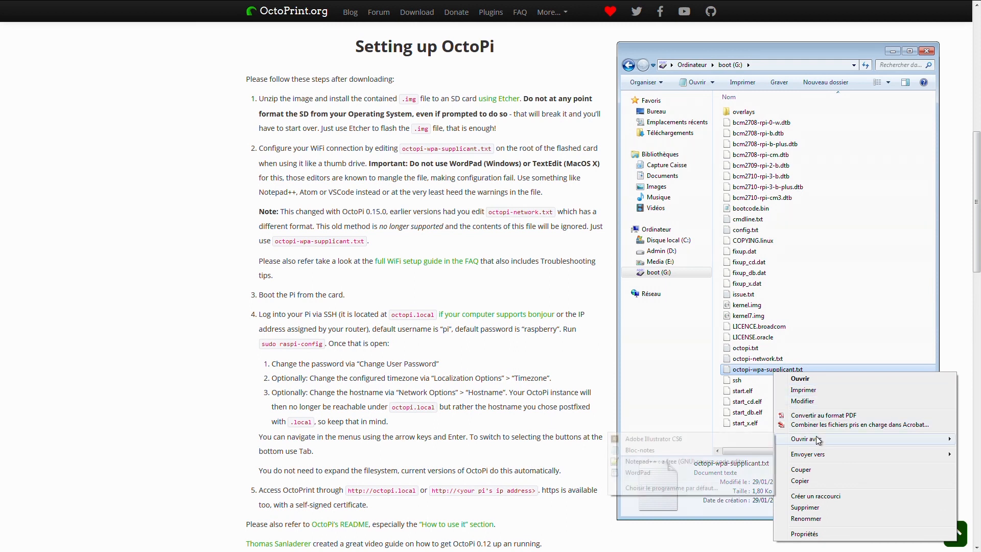
left_click(741, 462)
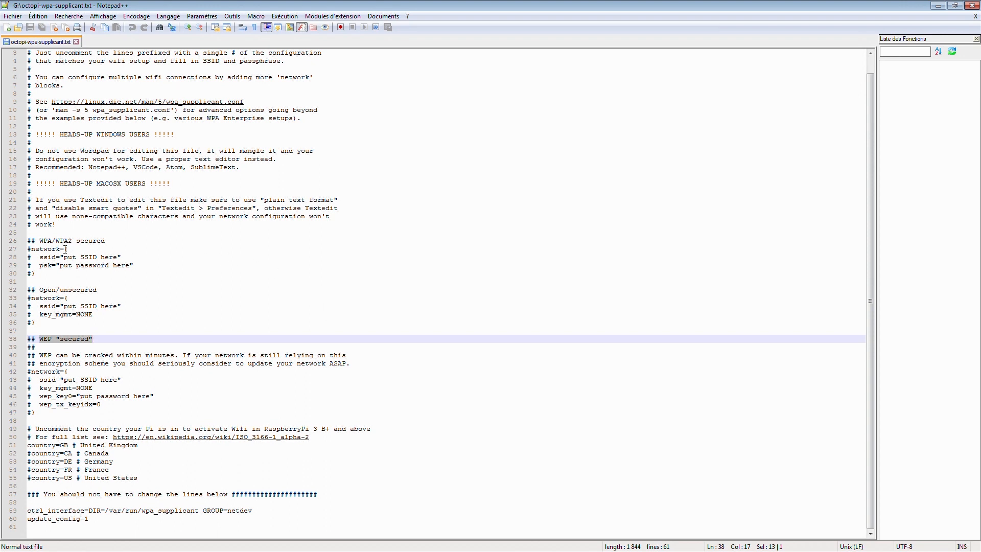
left_click_drag(40, 240, 52, 240)
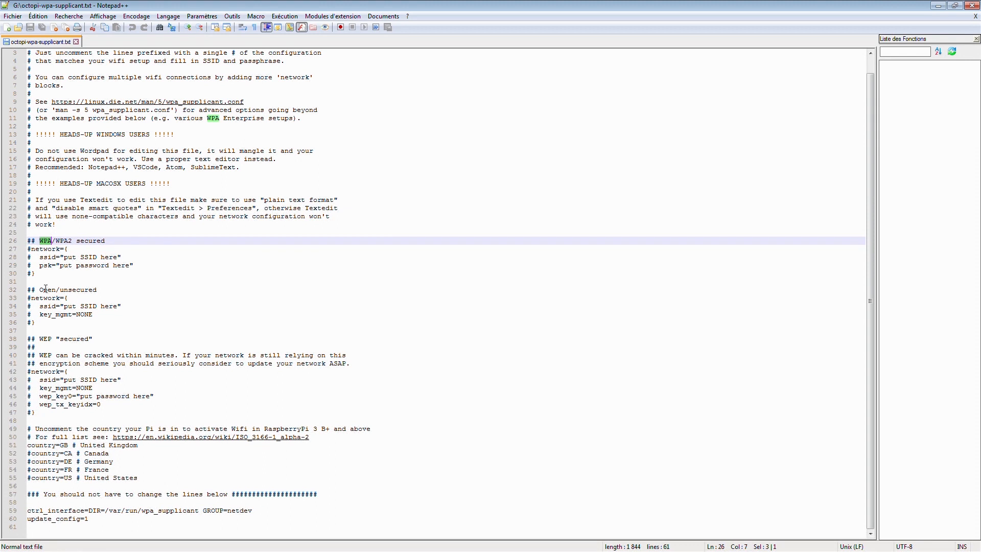
left_click_drag(39, 290, 104, 290)
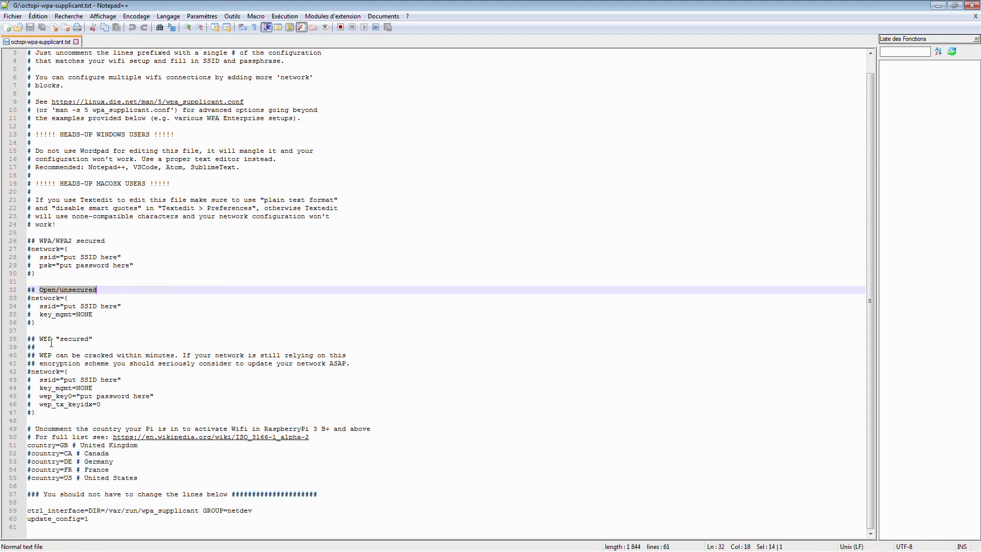
left_click_drag(40, 339, 92, 339)
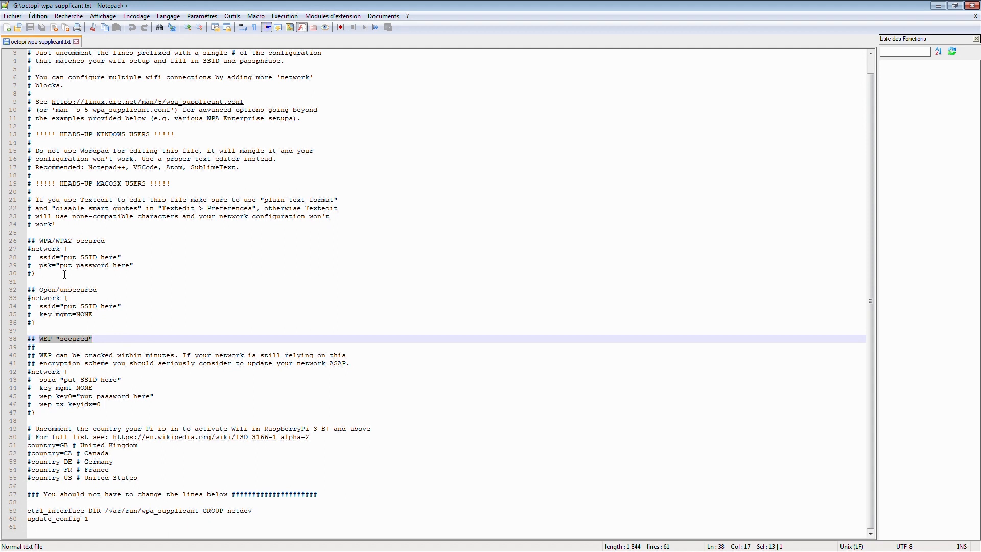
- Uncomment the four lines of the WPA/WPA2 secured network block, from network={ through the closing brace
left_click(31, 250)
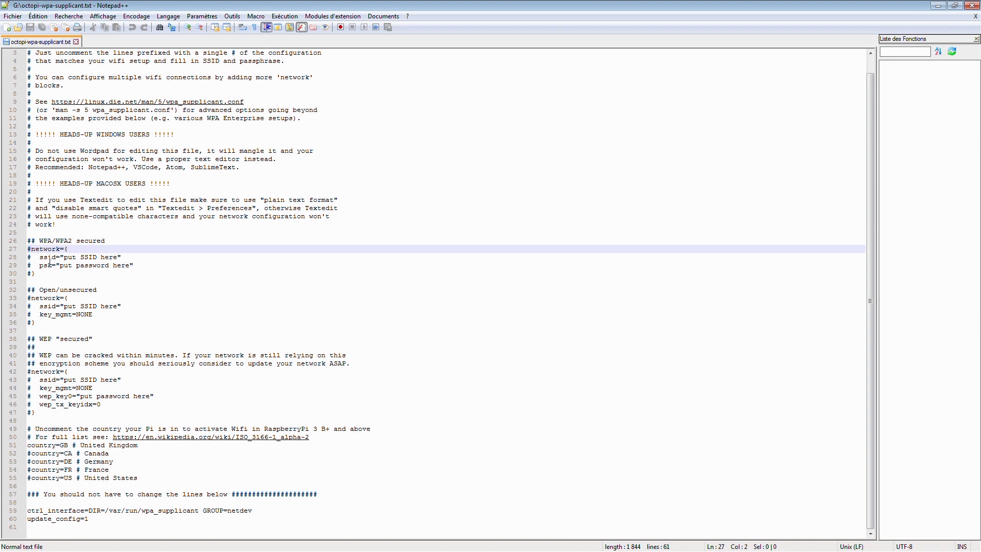
key("BackSpace")
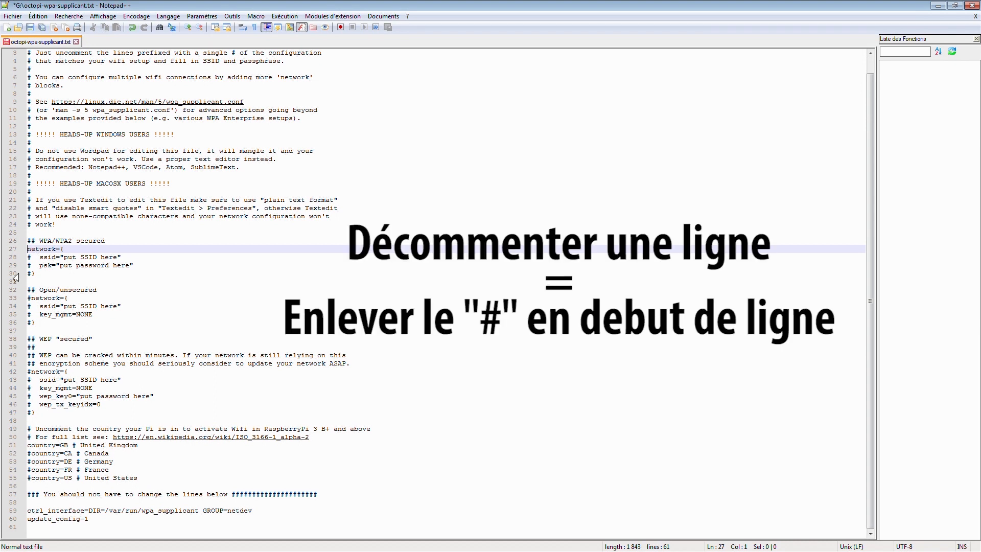
left_click(32, 257)
key("BackSpace")
left_click(31, 266)
key("BackSpace")
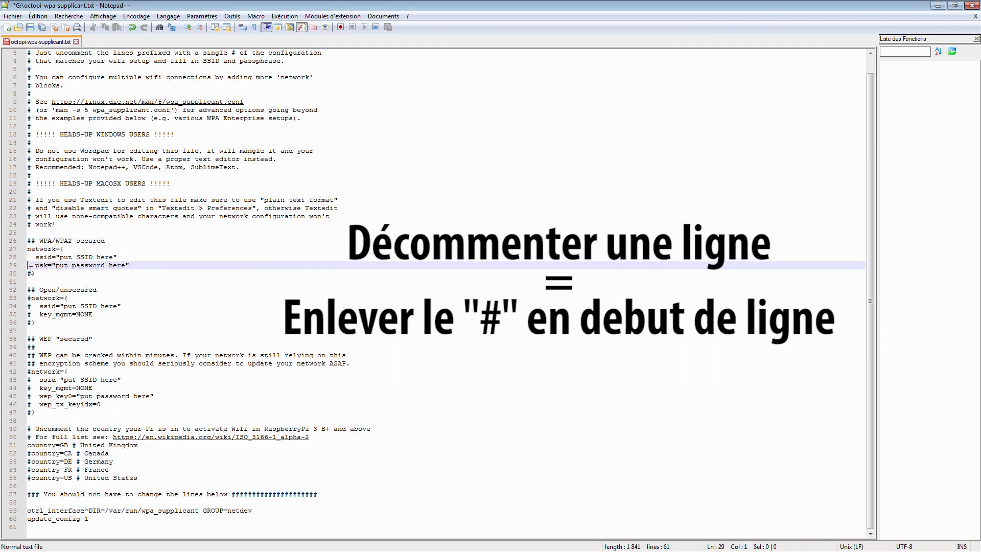
left_click(32, 274)
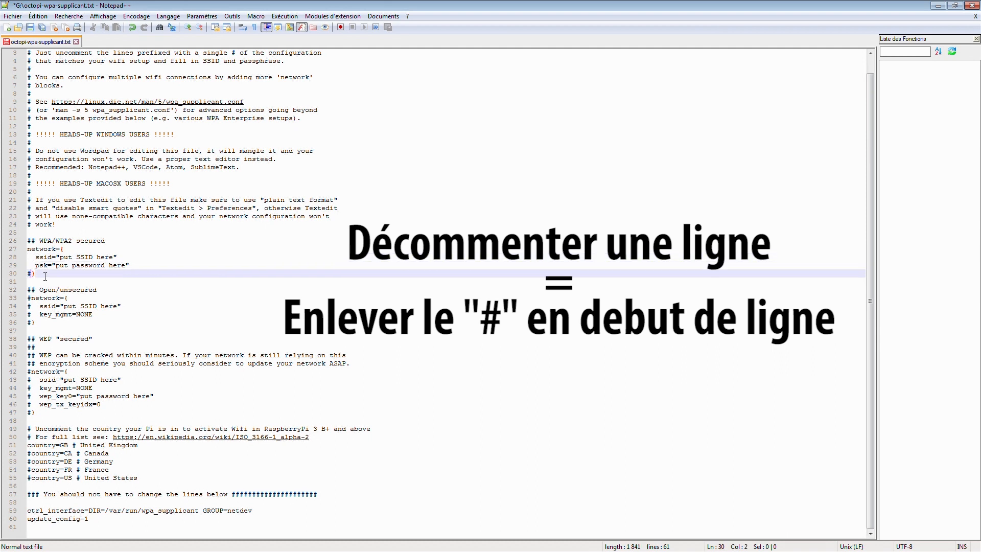
key("BackSpace")
- Replace the ssid and psk placeholders in the WPA/WPA2 block with the Wi-Fi network name and the Wi-Fi password
left_click_drag(113, 256, 60, 260)
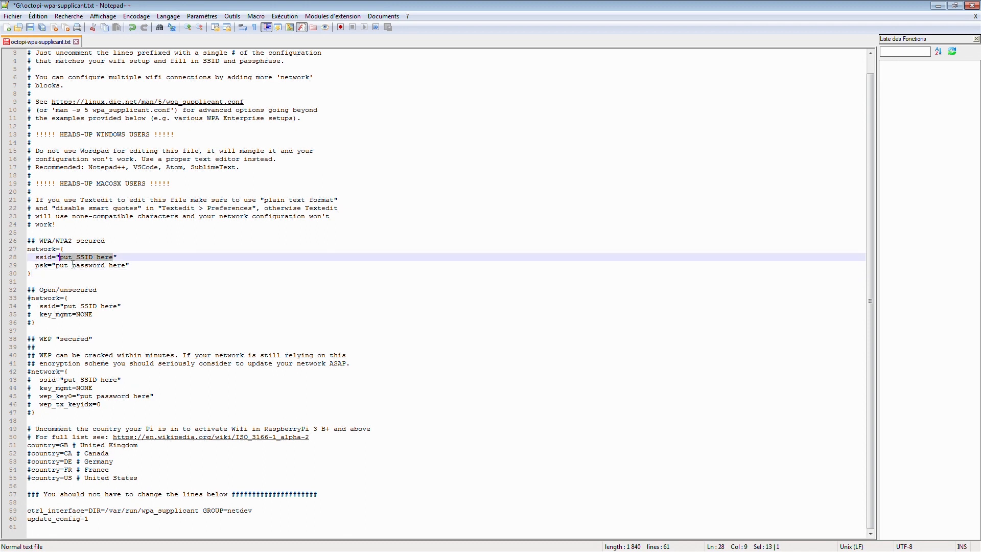
key("ctrl+v")
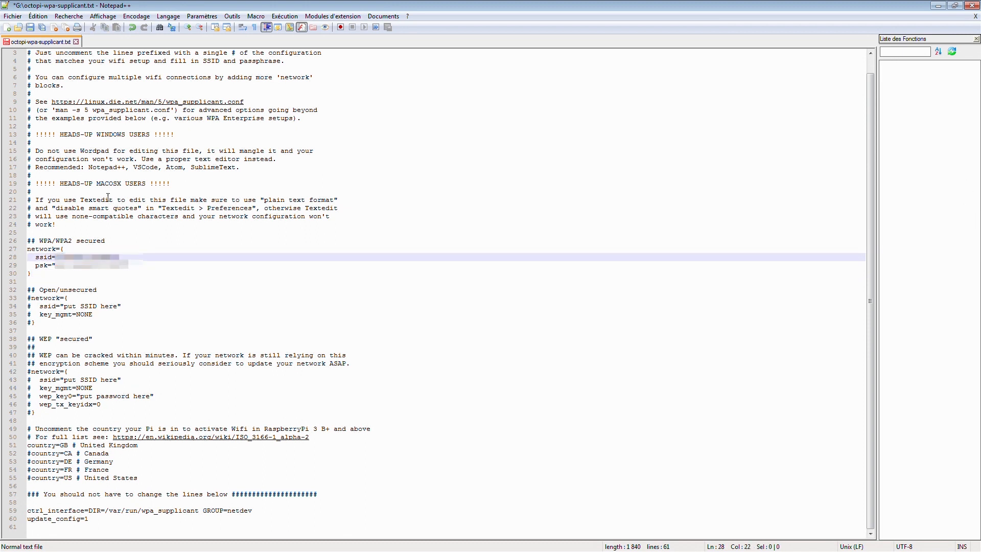
left_click_drag(127, 267, 55, 266)
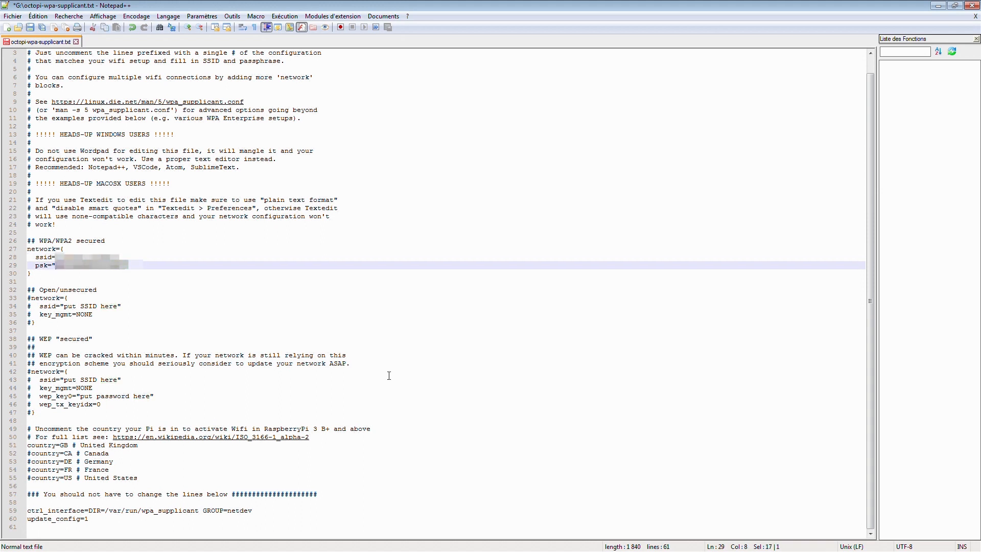
type("****************")
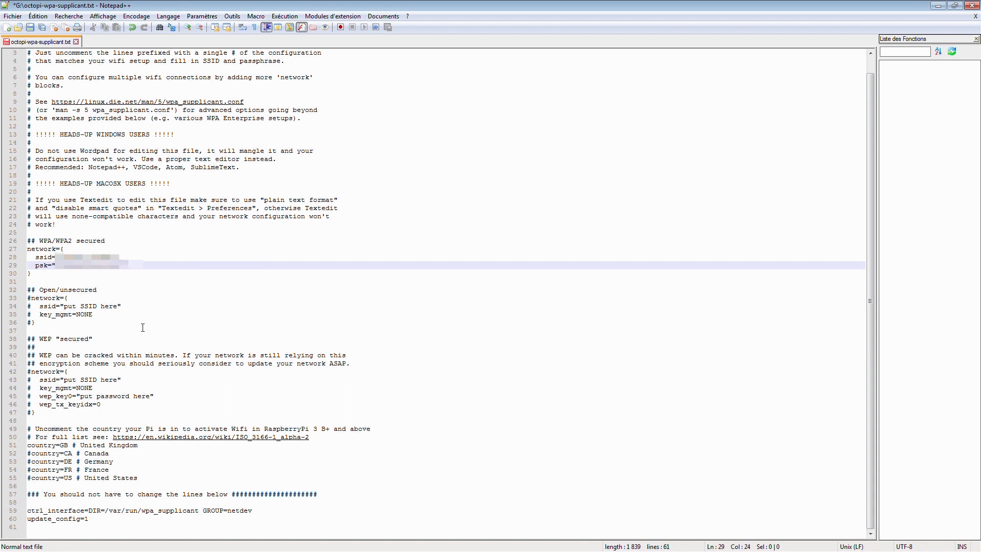
left_click_drag(36, 322, 18, 300)
left_click(77, 308)
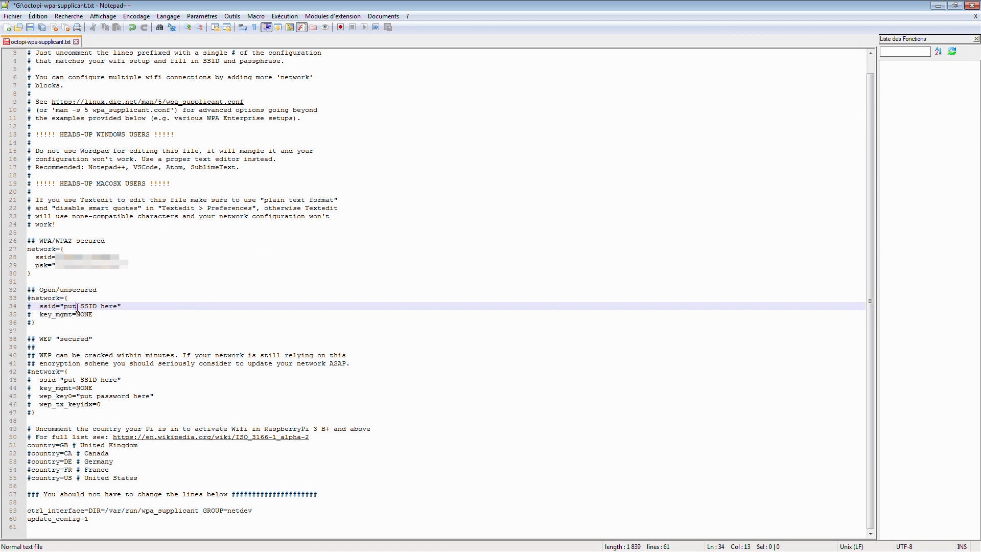
- Review the ssid and password placeholders in the Open/unsecured and WEP network blocks of octopi-wpa-supplicant.txt
left_click_drag(117, 307, 64, 306)
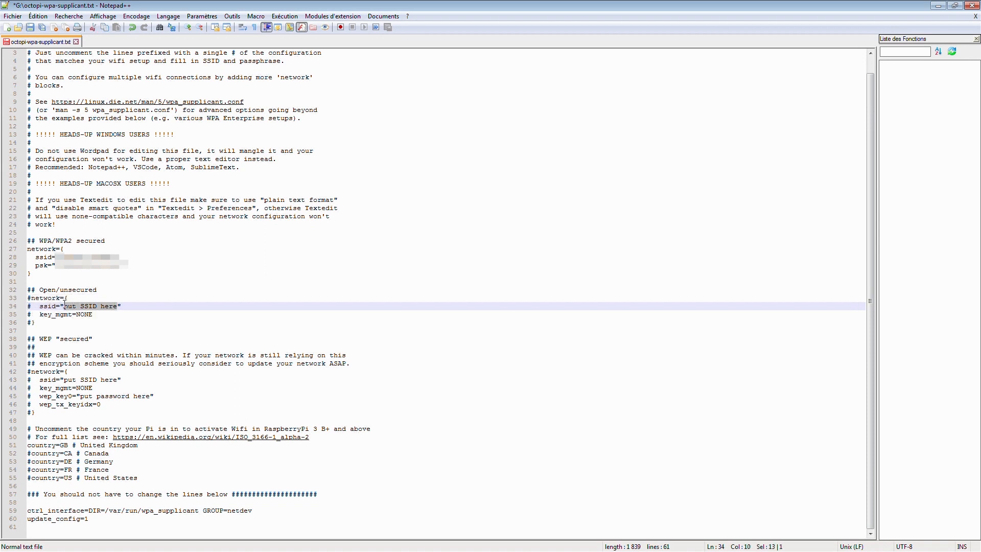
left_click(131, 381)
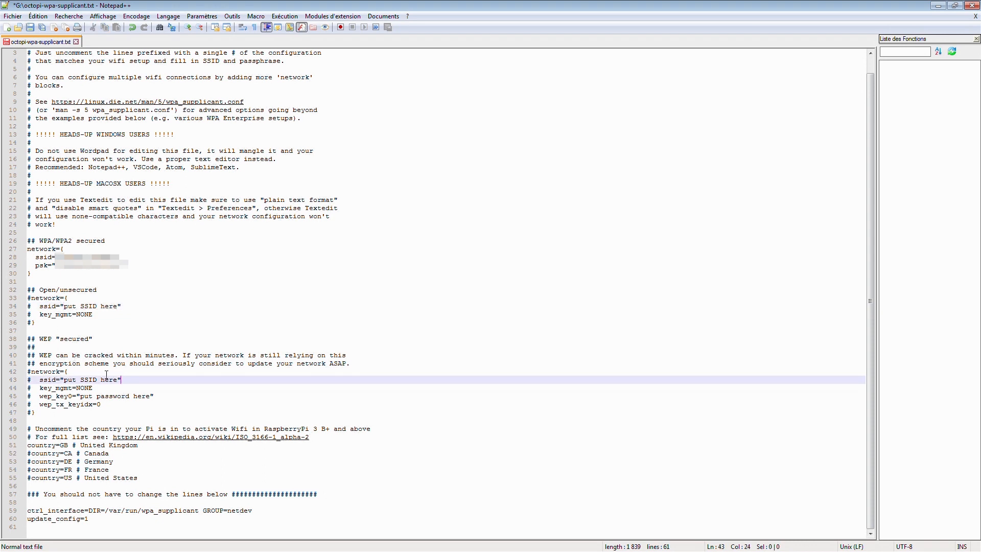
left_click_drag(67, 413, 12, 375)
left_click(96, 388)
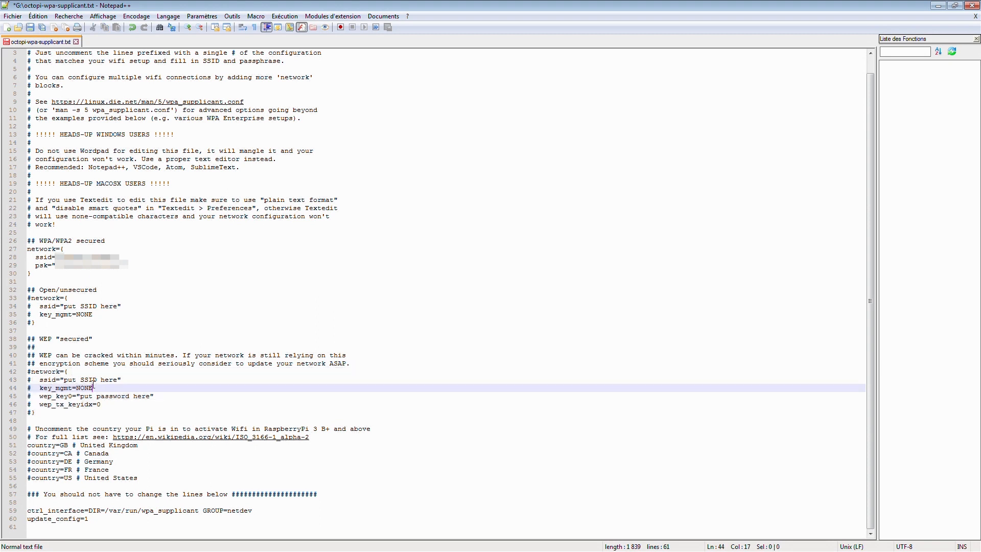
left_click(111, 380)
left_click_drag(117, 380, 63, 379)
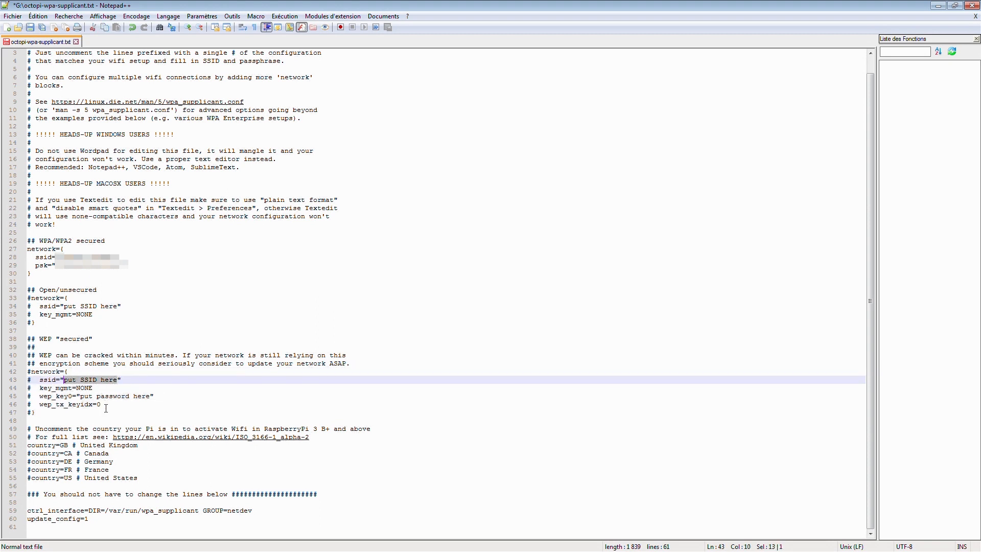
left_click_drag(81, 396, 149, 397)
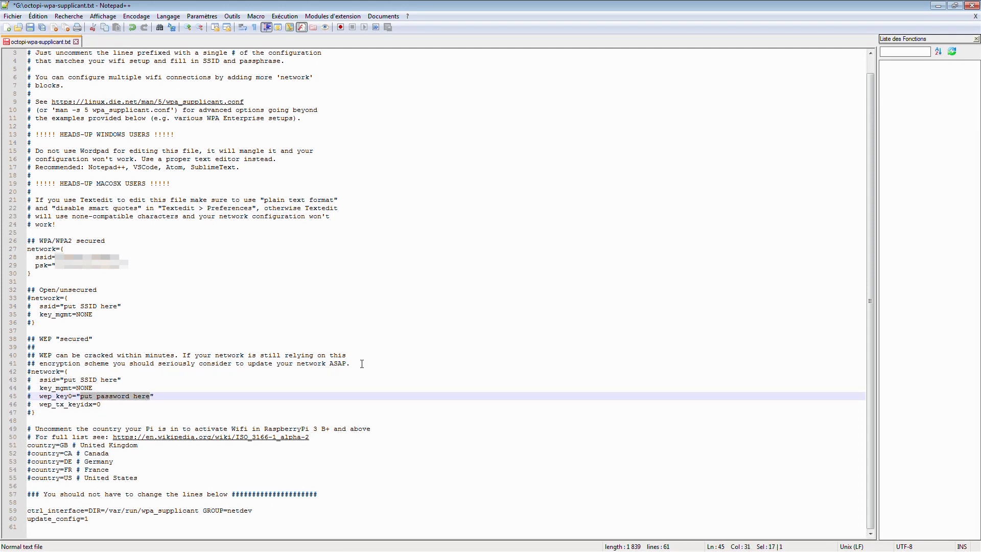
left_click(367, 339)
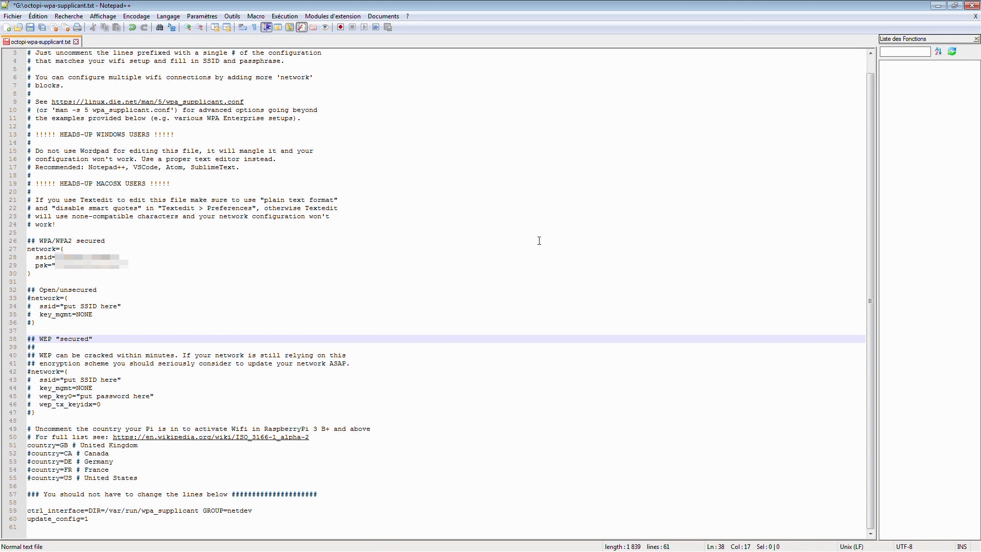
- Save the edited octopi-wpa-supplicant.txt file
left_click(31, 27)
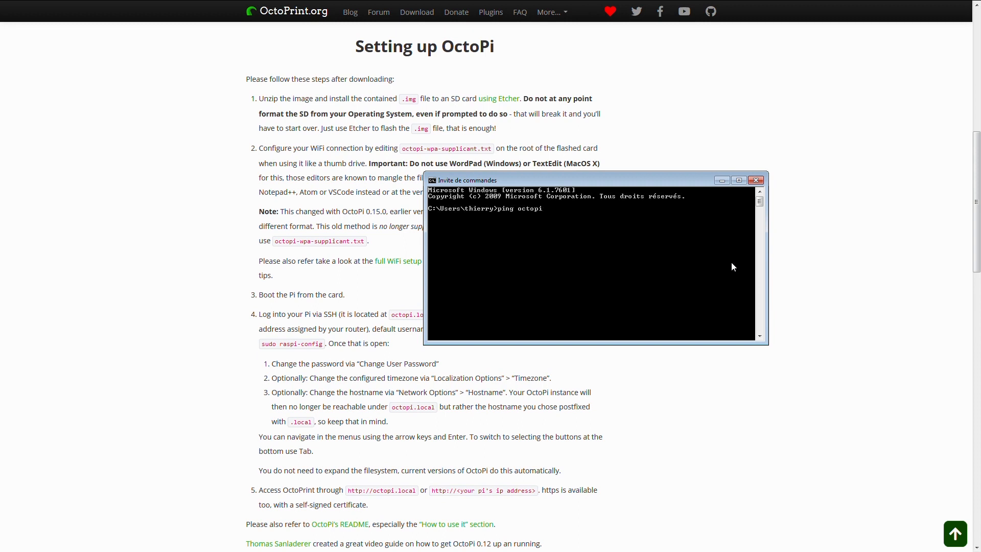
- Ping octopi.local from the Windows command prompt to check that the Raspberry Pi is reachable on the network
type("cal")
key("Return")
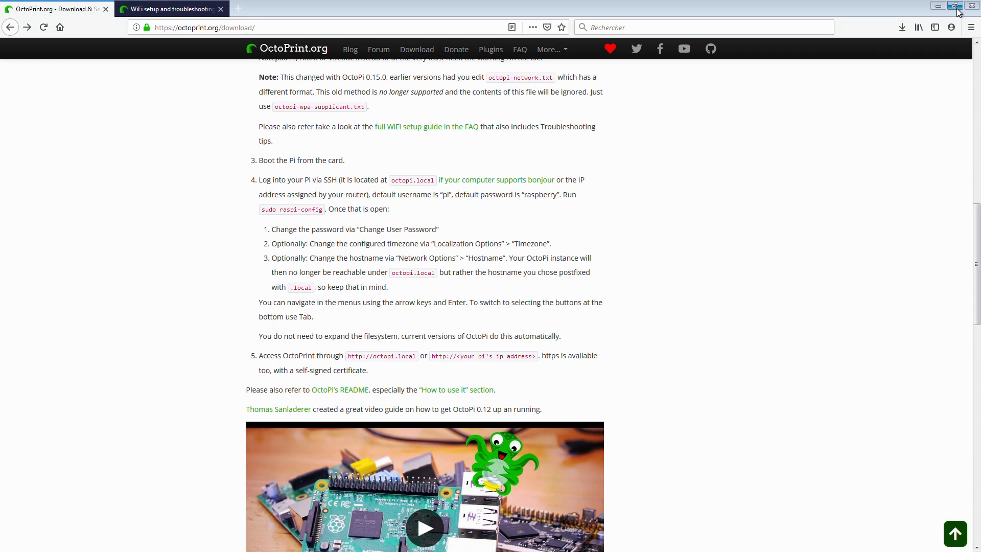
- Reduce the browser window so the setup guide stays beside the desktop, and open an SSH session to octopi.local in PuTTY
left_click(958, 9)
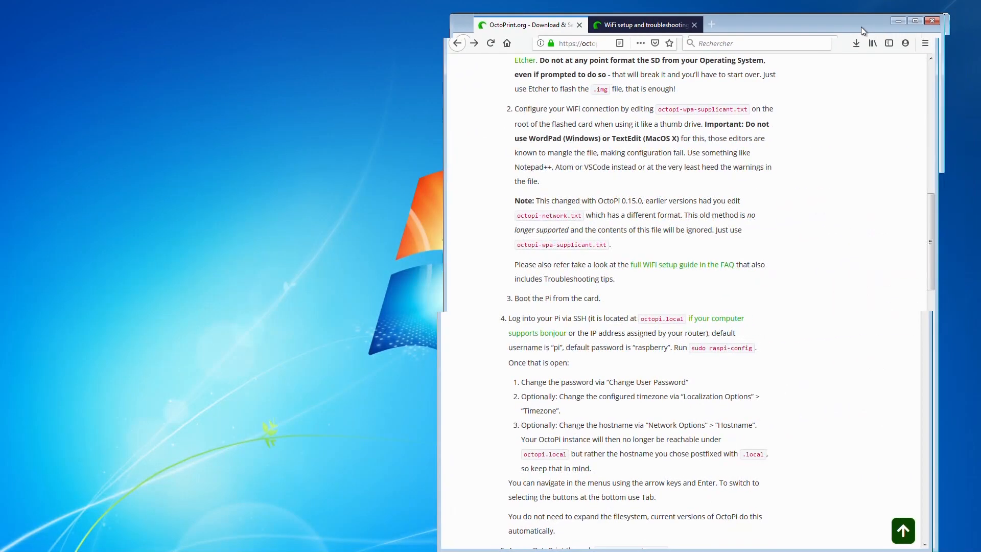
left_click_drag(501, 21, 497, 19)
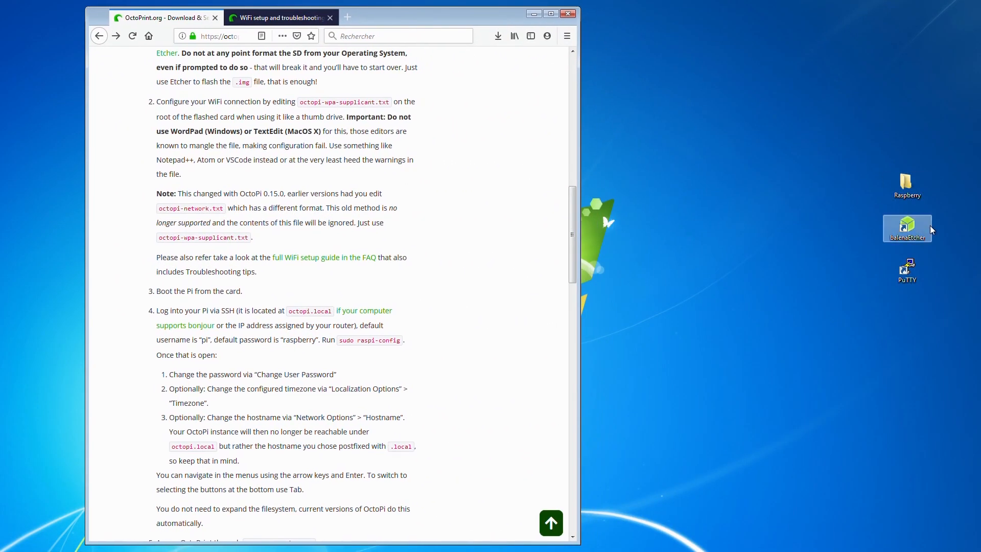
left_click(917, 268)
double_click(917, 269)
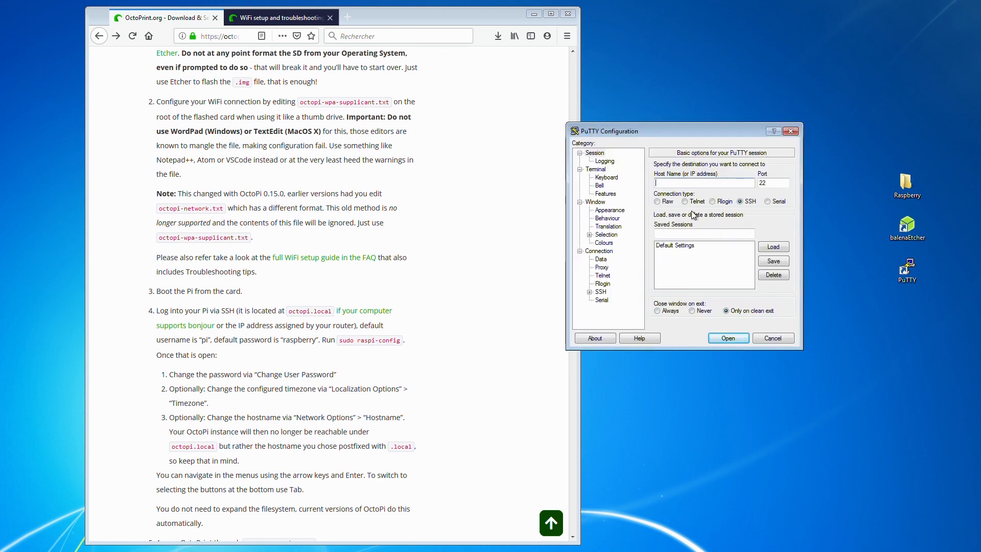
type("octopi.local")
left_click(735, 337)
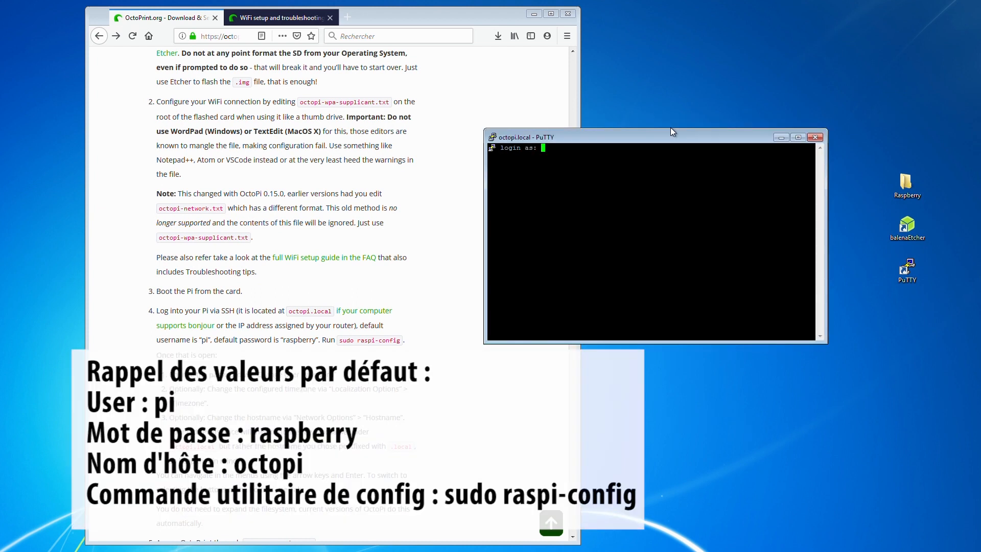
- Log in to the Raspberry Pi as user pi with the account password
type("pi")
key("Return")
key("Return")
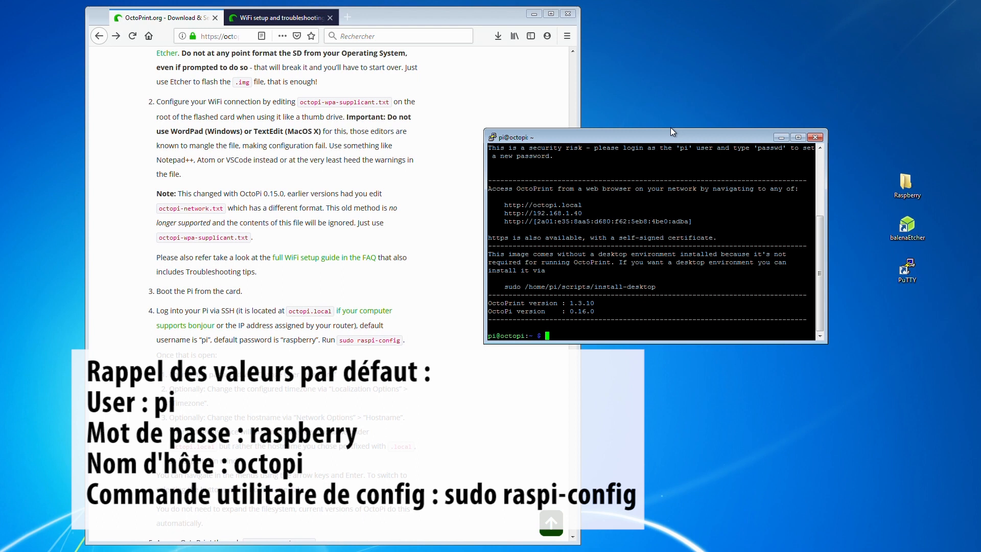
- Launch the configuration tool with the command sudo raspi-config and enter the sudo password for the pi account
type("sudo raspi-config")
key("Return")
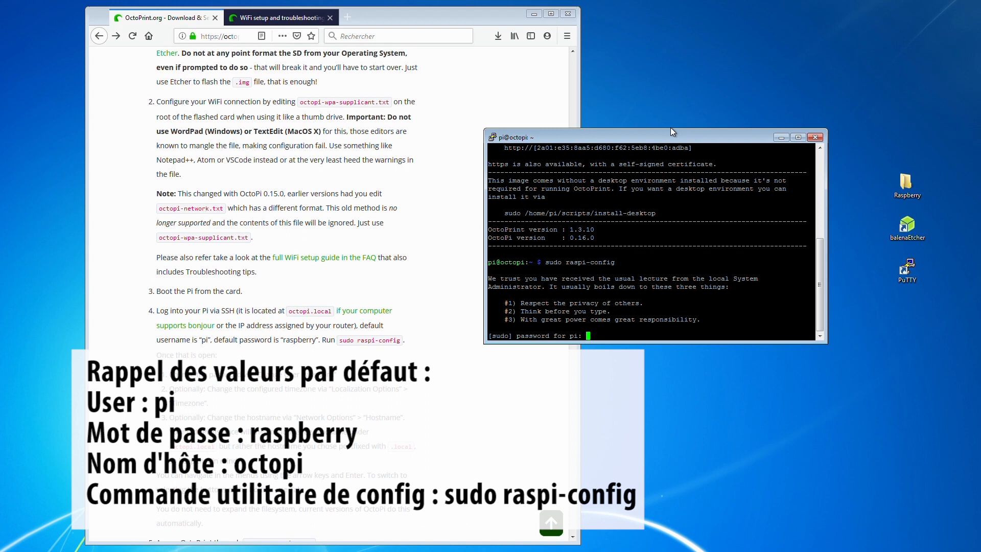
key("Return")
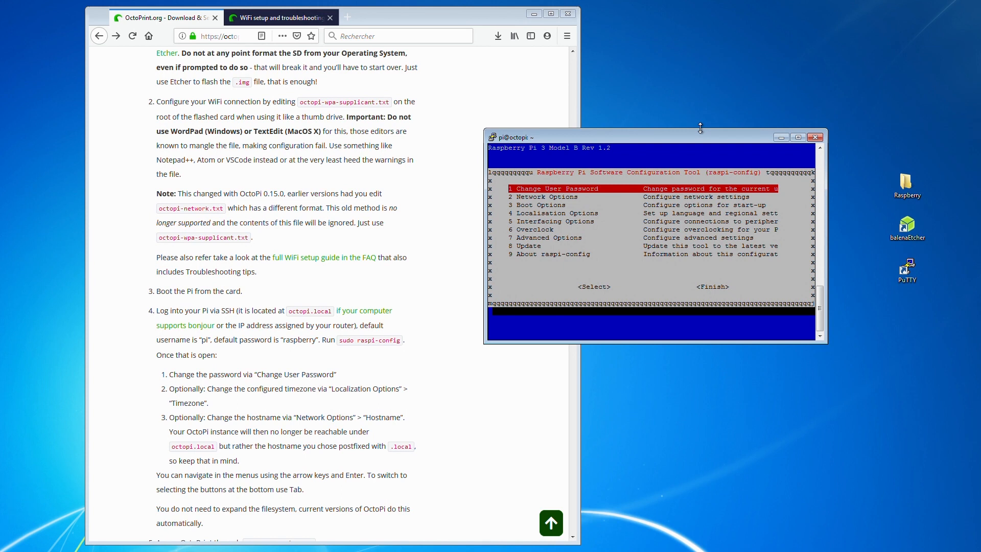
- Change the pi user's password in raspi-config, entering the new UNIX password and retyping it
key("Return")
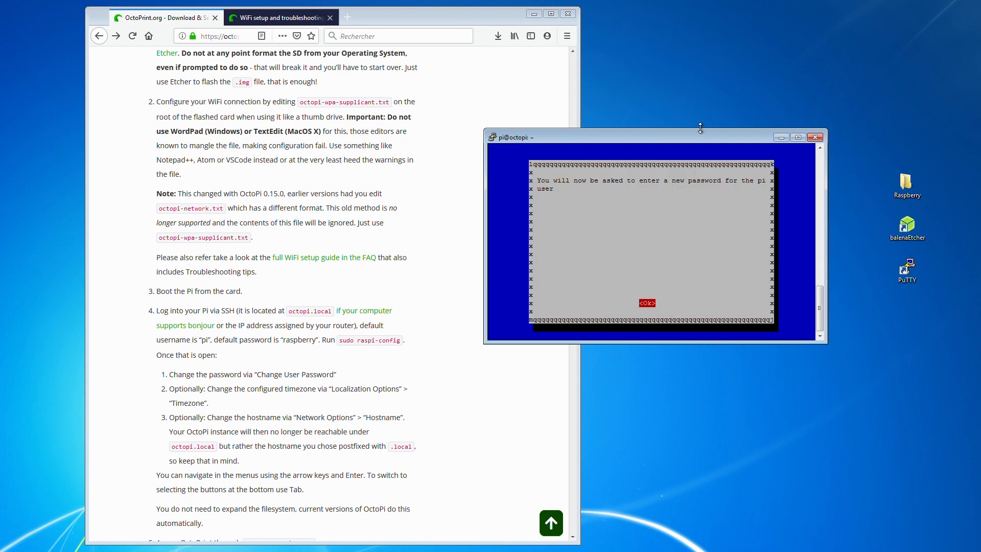
key("Return")
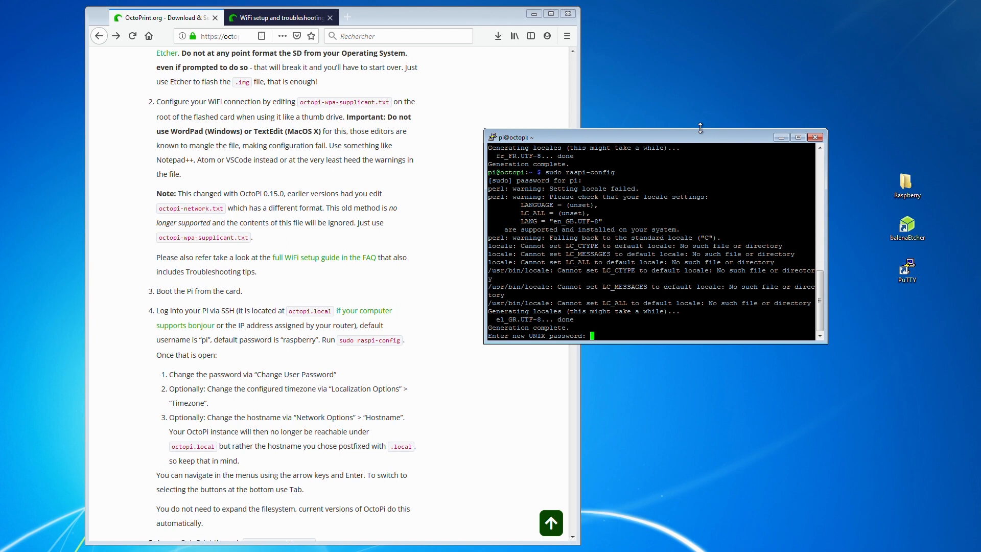
key("Return")
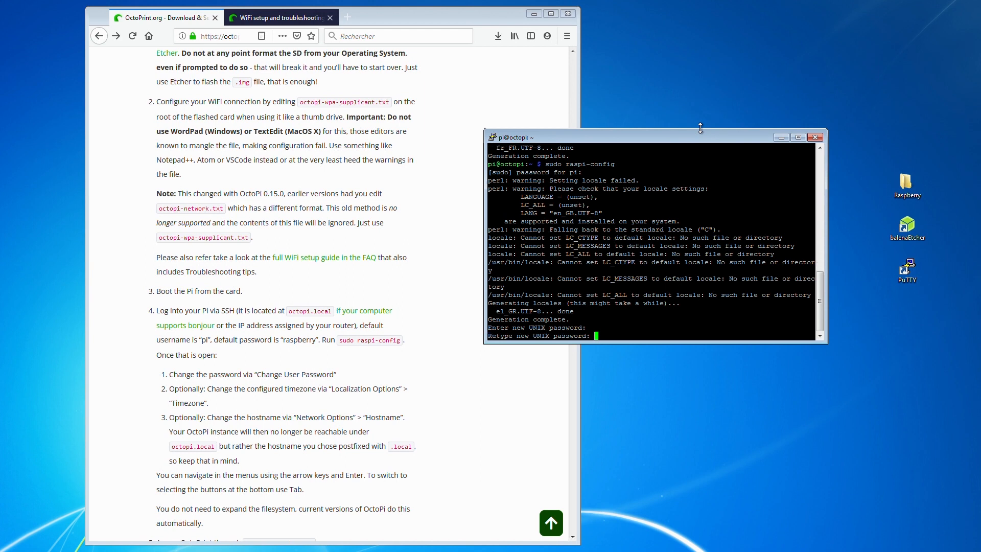
key("Return")
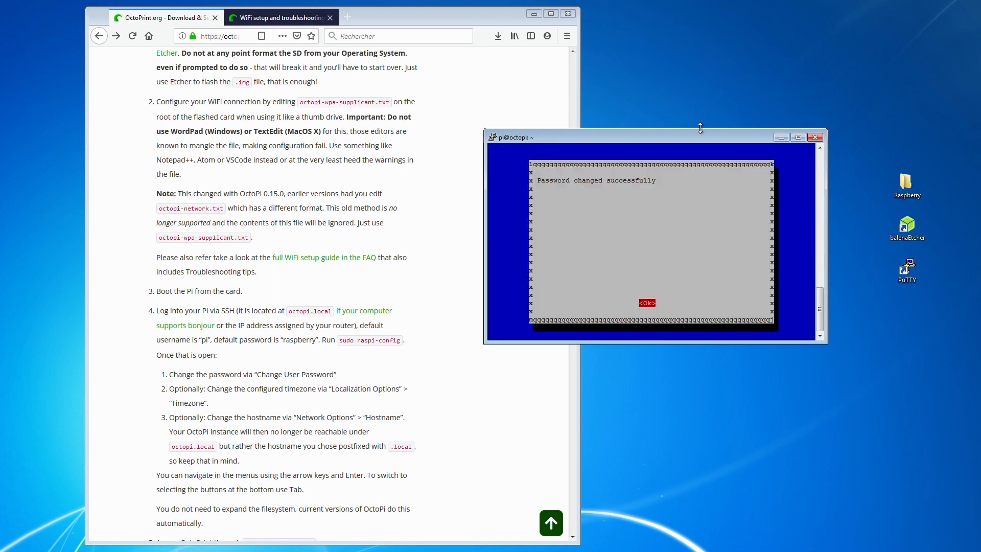
key("Return")
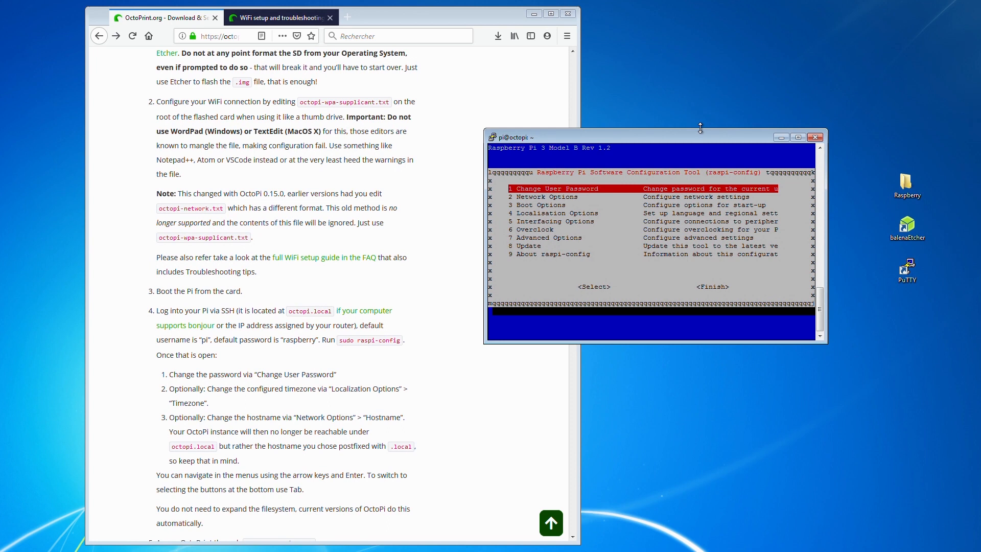
- Set the timezone in the Localisation Options to the Europe area and the city Paris
key("Down")
key("Down")
key("Down")
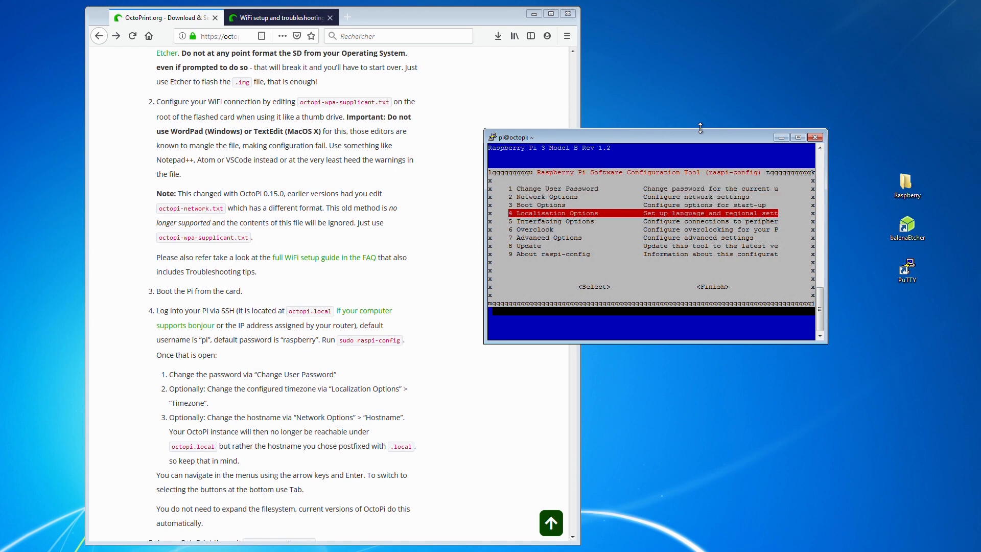
key("Return")
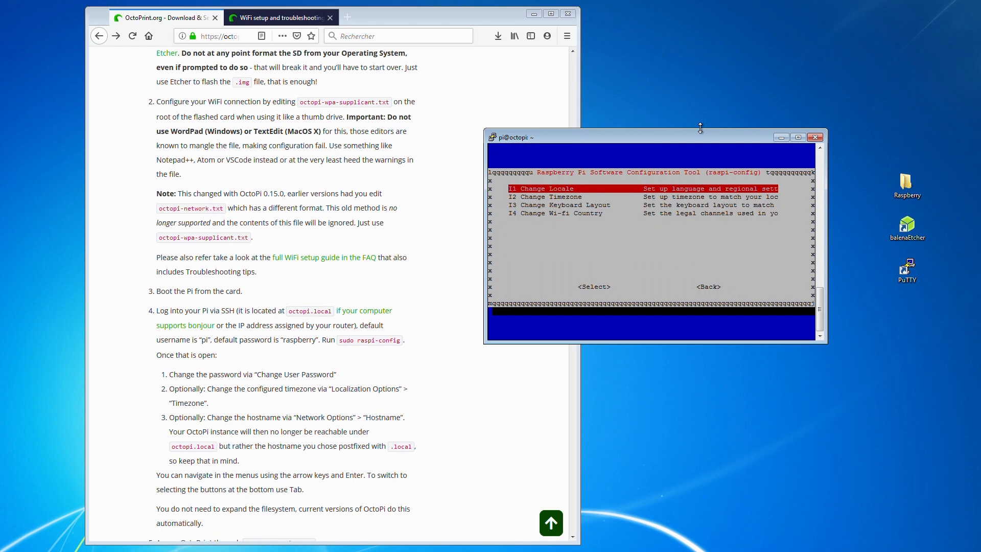
key("Down")
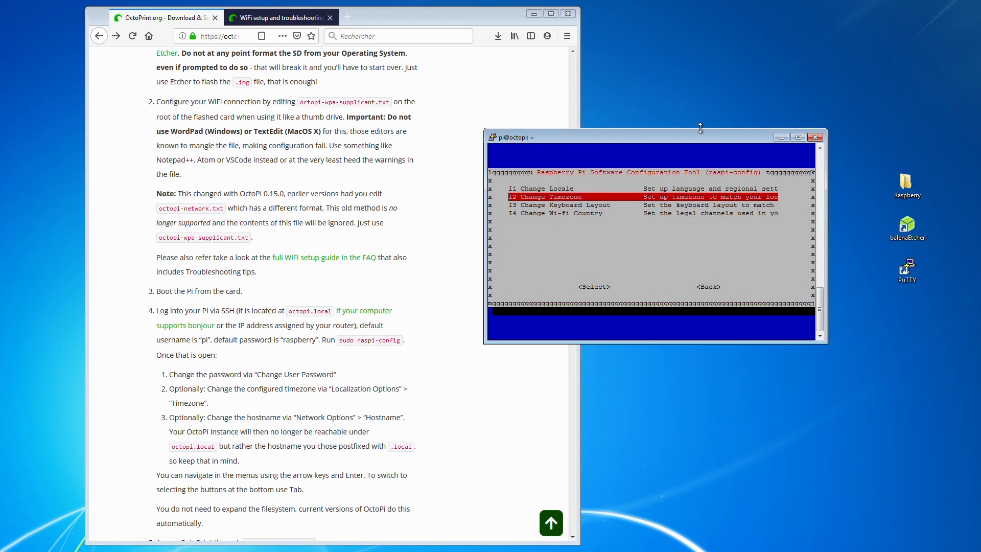
key("Return")
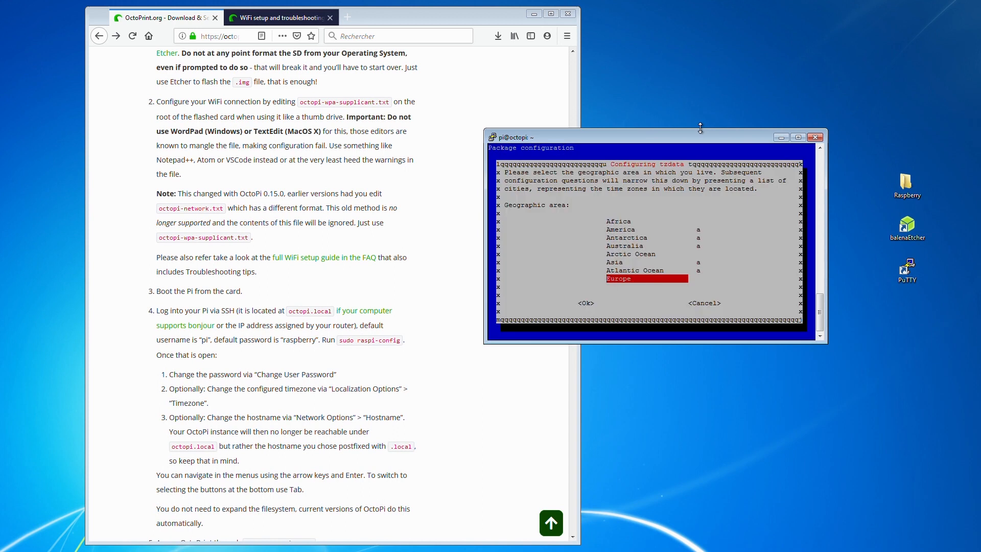
key("Return")
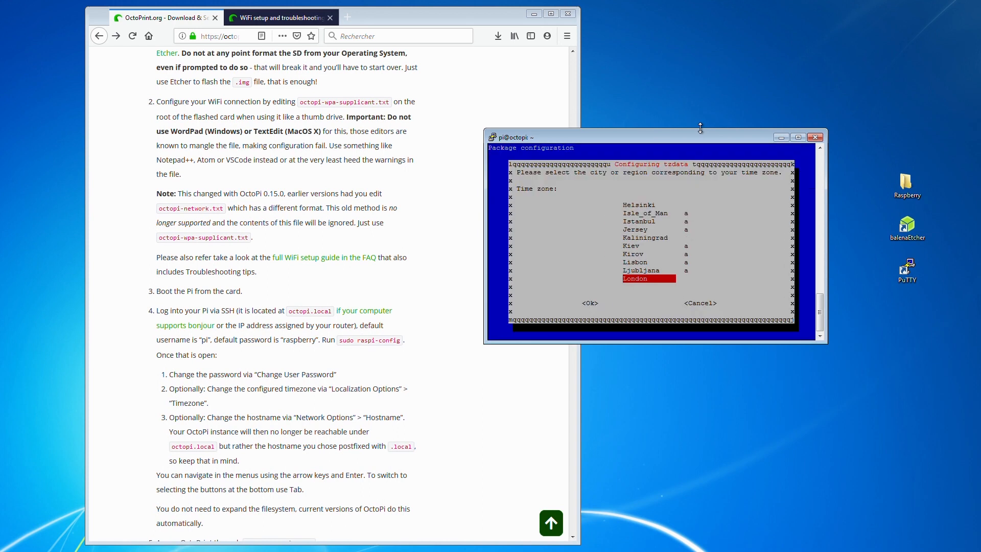
key("Down")
key("Down")
key("Down")
key("Down")
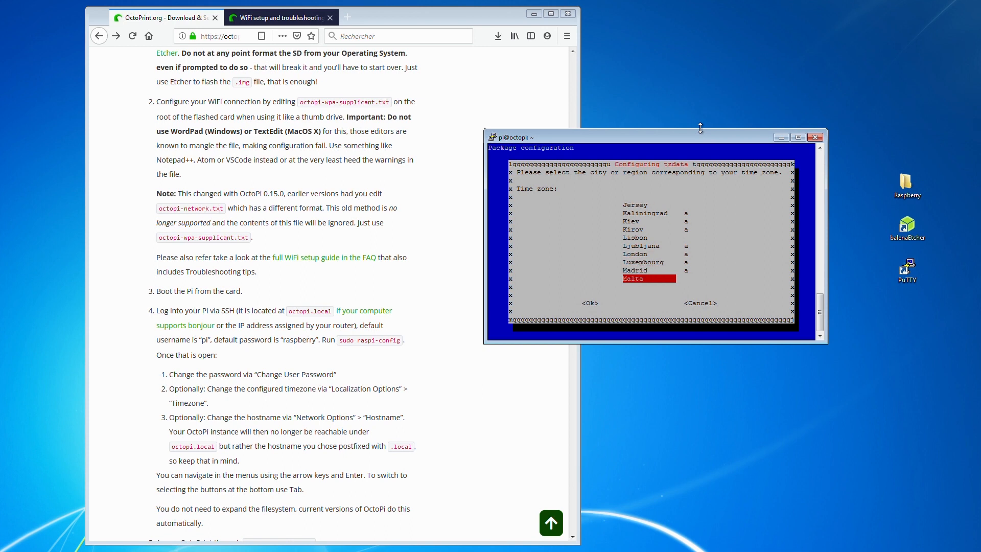
key("Down")
key("Down")
key("Down")
key("Down")
key("Down")
key("Down")
key("Down")
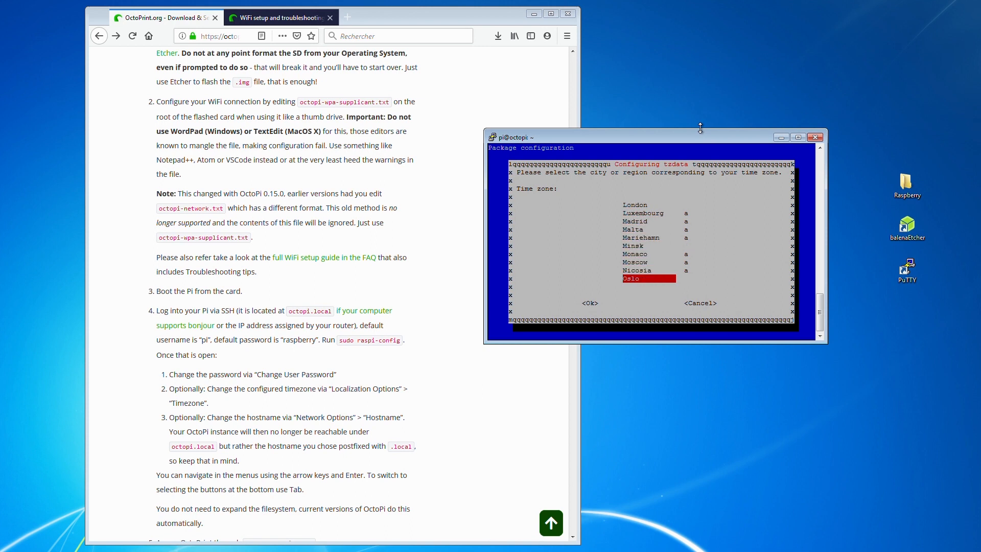
key("Down")
key("Up")
key("Up")
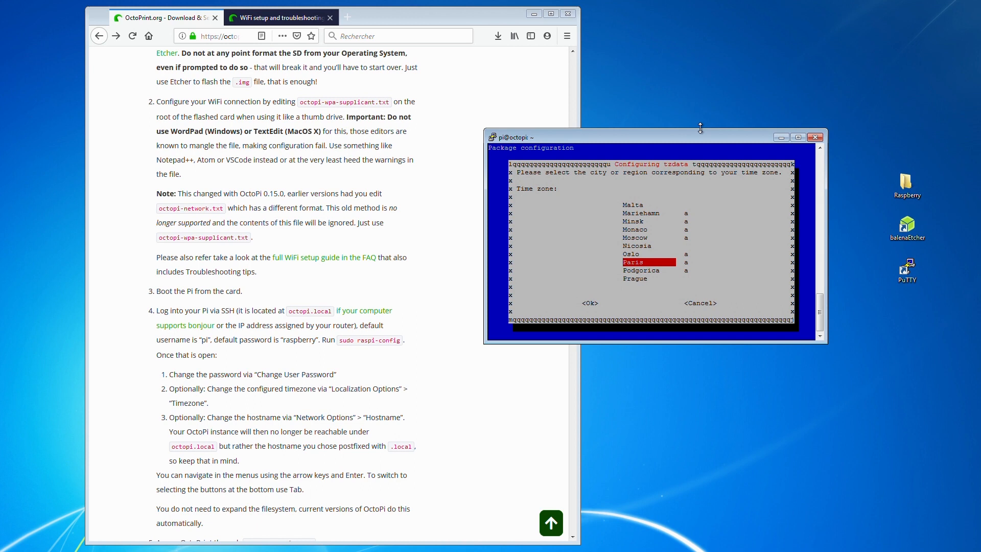
key("Return")
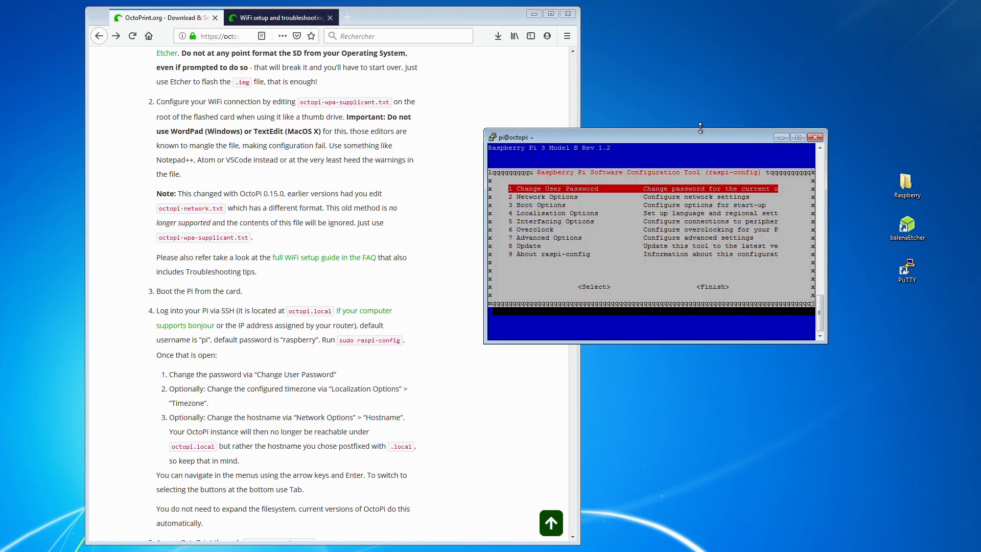
- Change the Raspberry Pi's hostname in the Network Options to monoctoprint
key("Down")
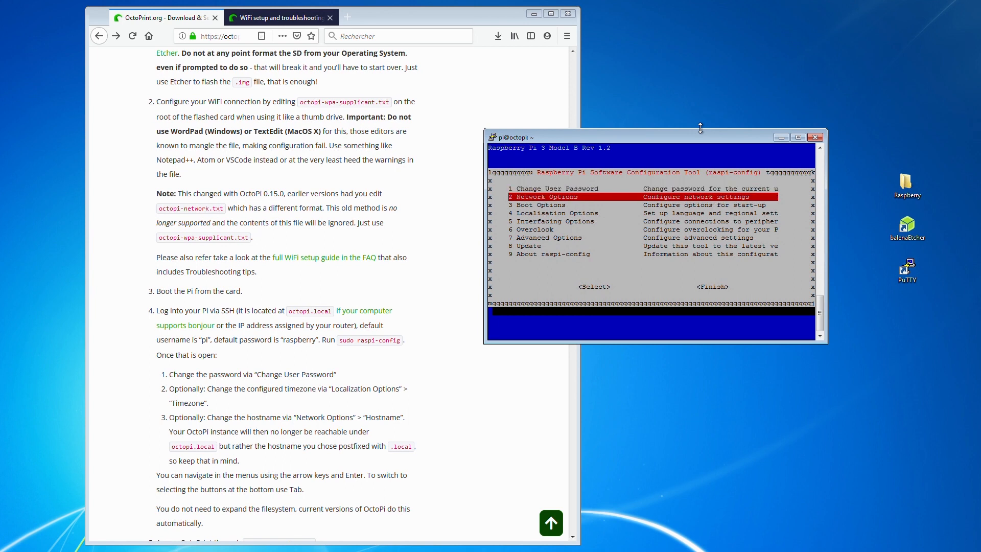
key("Return")
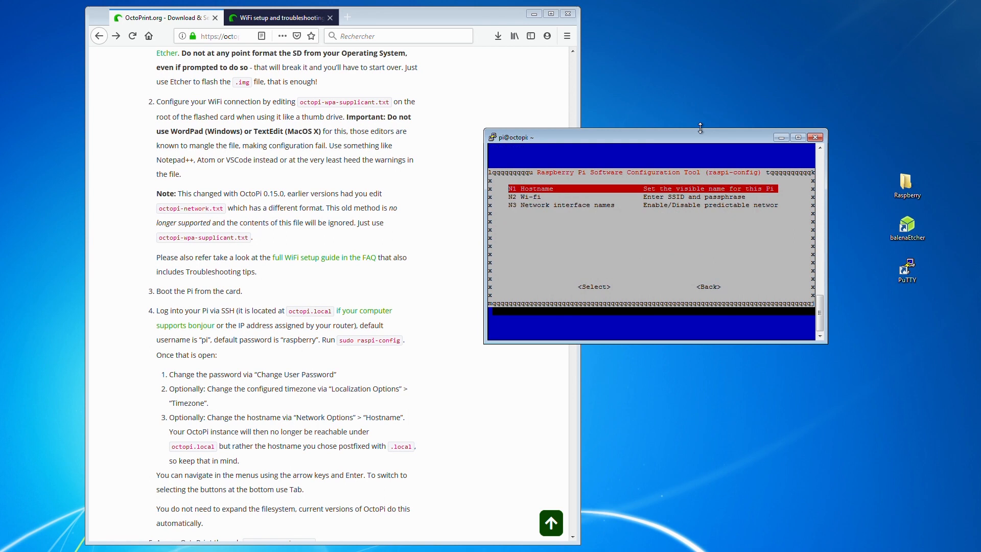
key("Return")
key("Return")
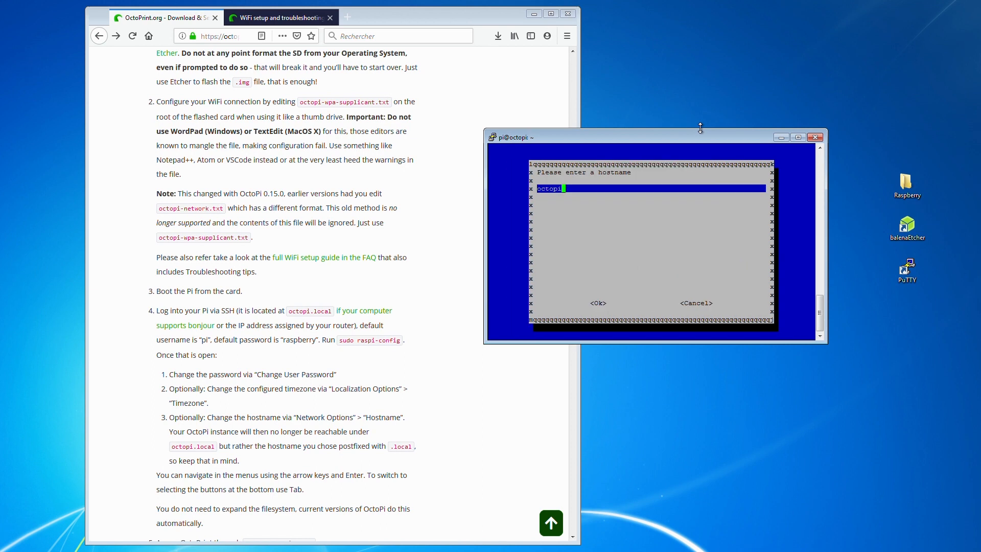
key("BackSpace")
key("BackSpace")
key("BackSpace")
key("BackSpace")
key("BackSpace")
key("BackSpace")
type("monoctoprint")
key("Tab")
key("Return")
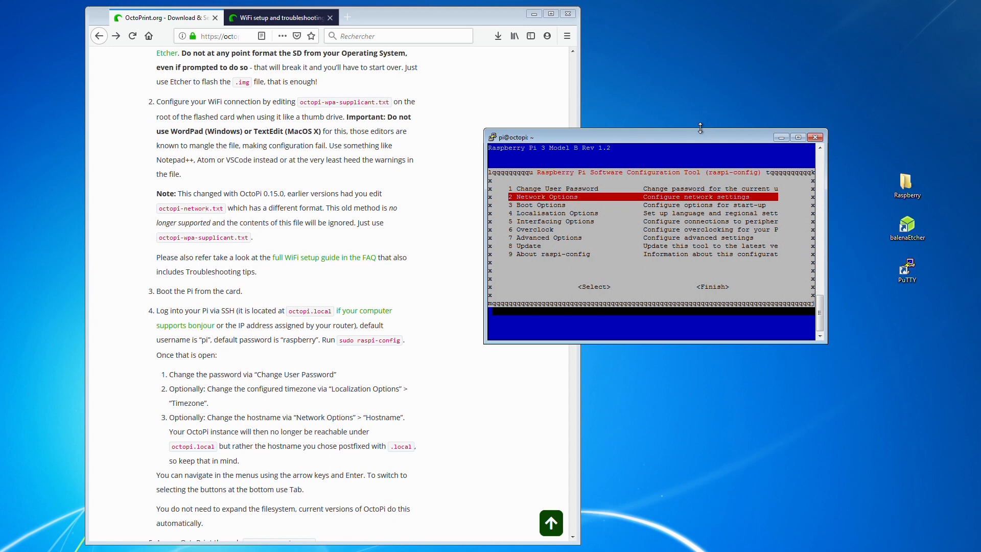
- Enable the camera interface in the Interfacing Options of raspi-config
key("Down")
key("Down")
key("Down")
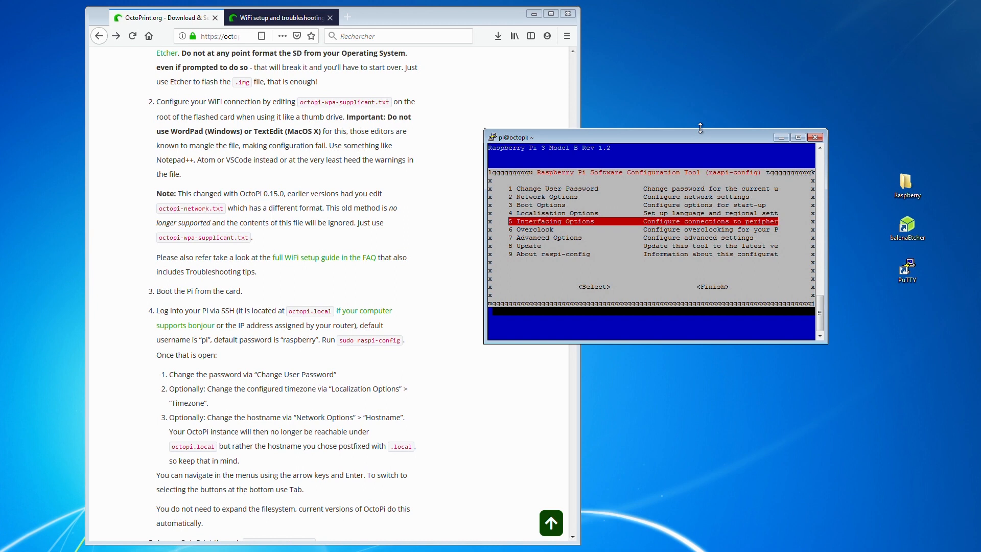
key("Return")
key("Return")
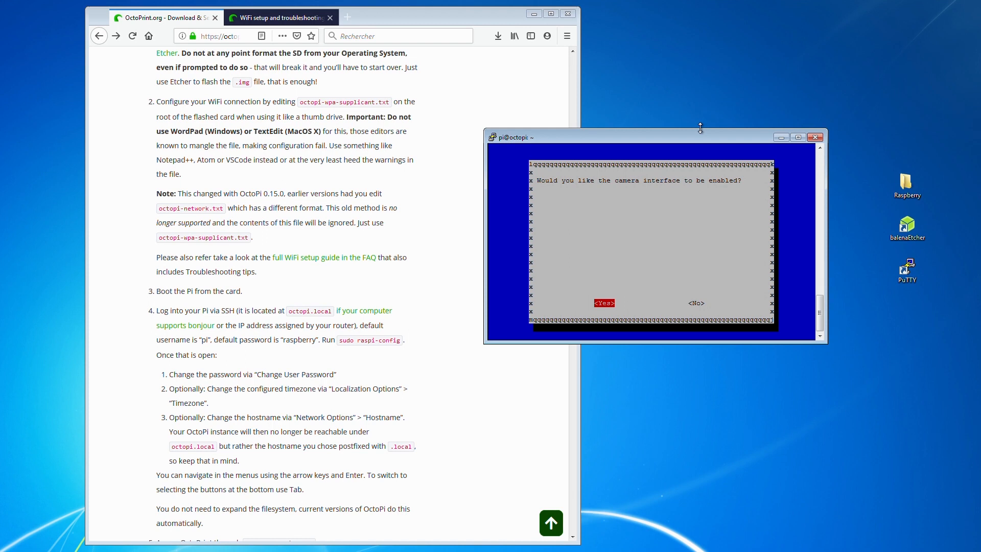
key("Return")
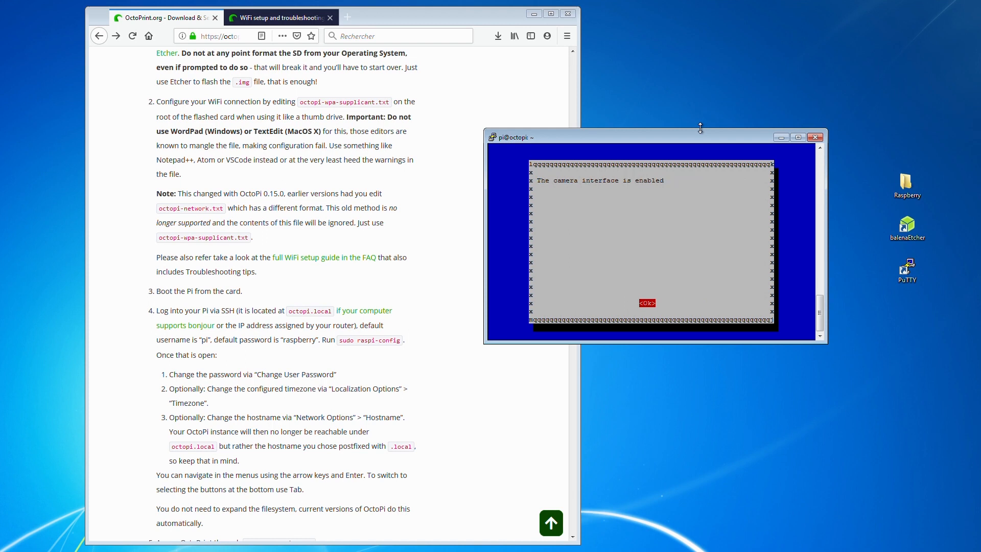
- Finish the raspi-config setup, reboot the Raspberry Pi, and close the disconnected PuTTY session
key("Return")
key("Down")
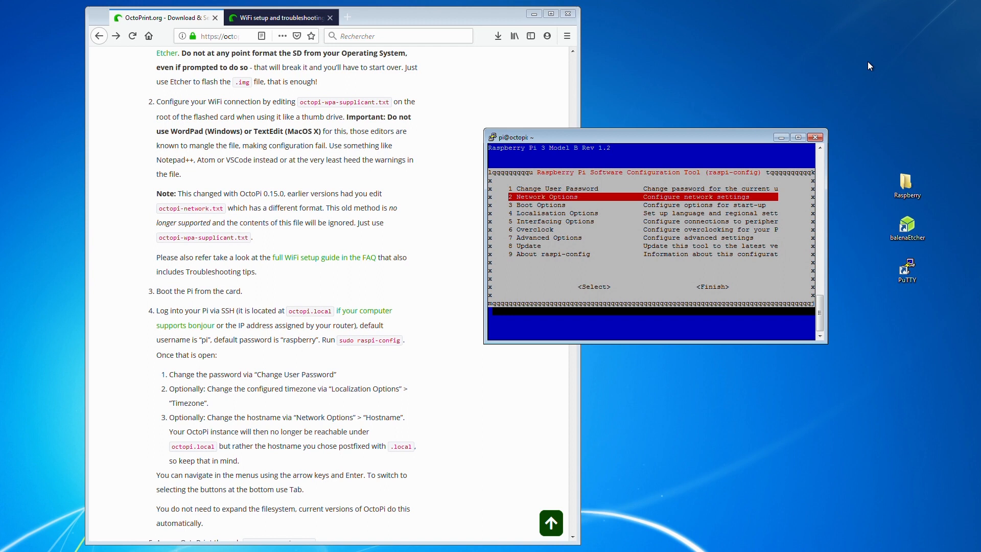
key("Tab")
key("Tab")
key("Return")
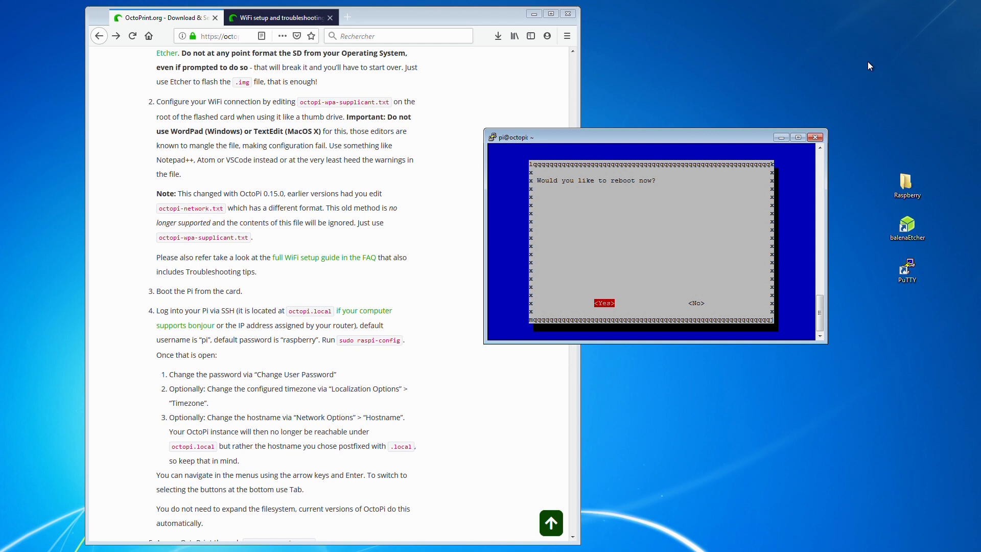
key("Return")
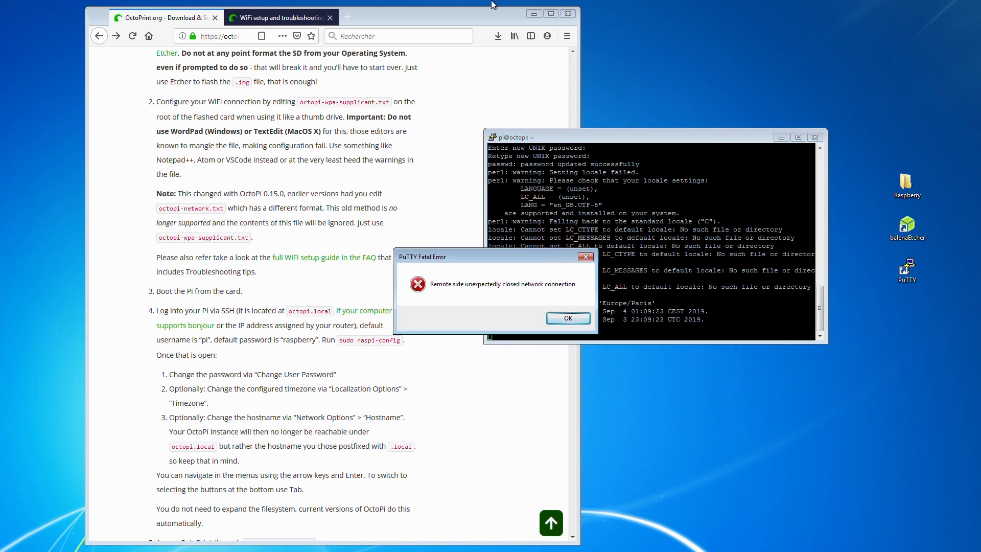
left_click(562, 318)
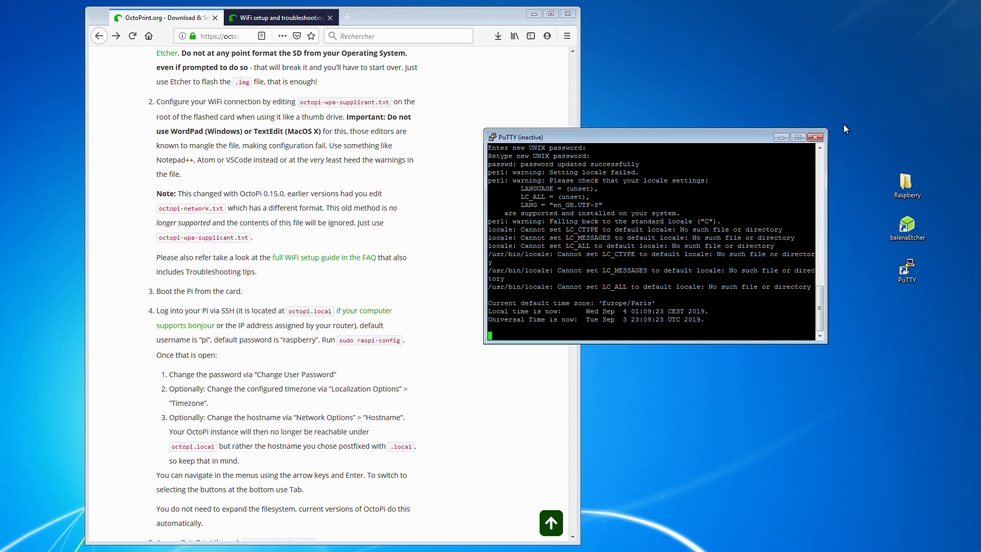
left_click(809, 138)
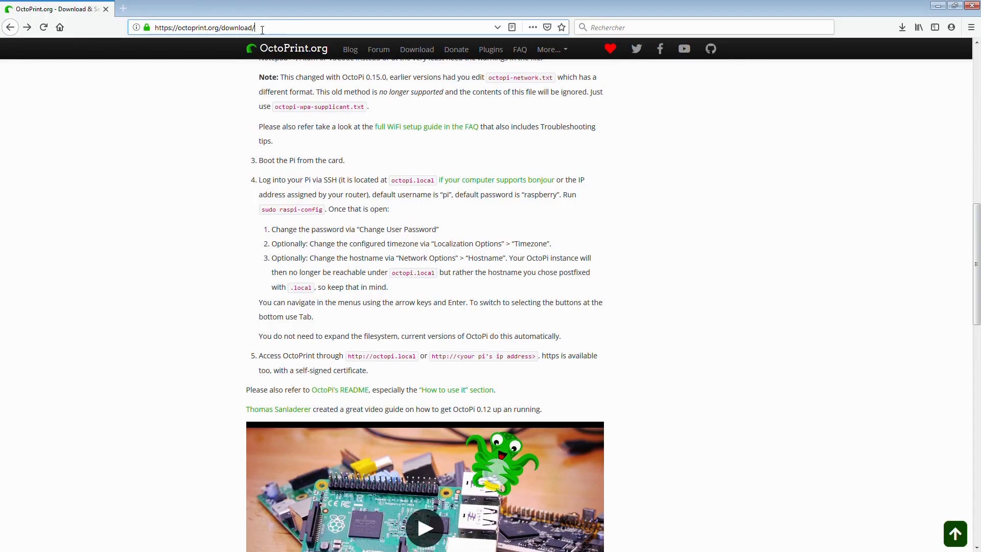
- Open the OctoPrint web interface at monoctoprint.local in the browser
key("ctrl+l")
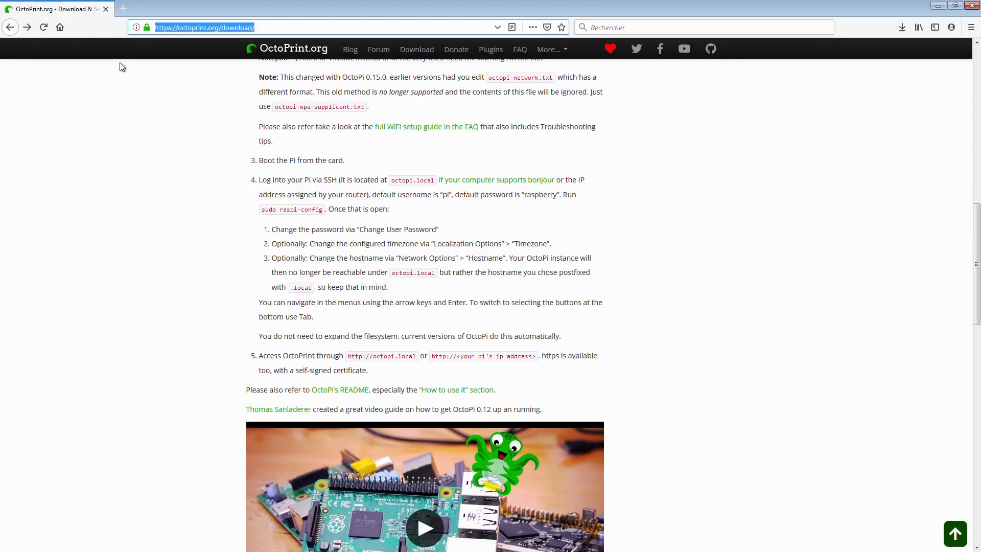
type("monoctoprint.lo")
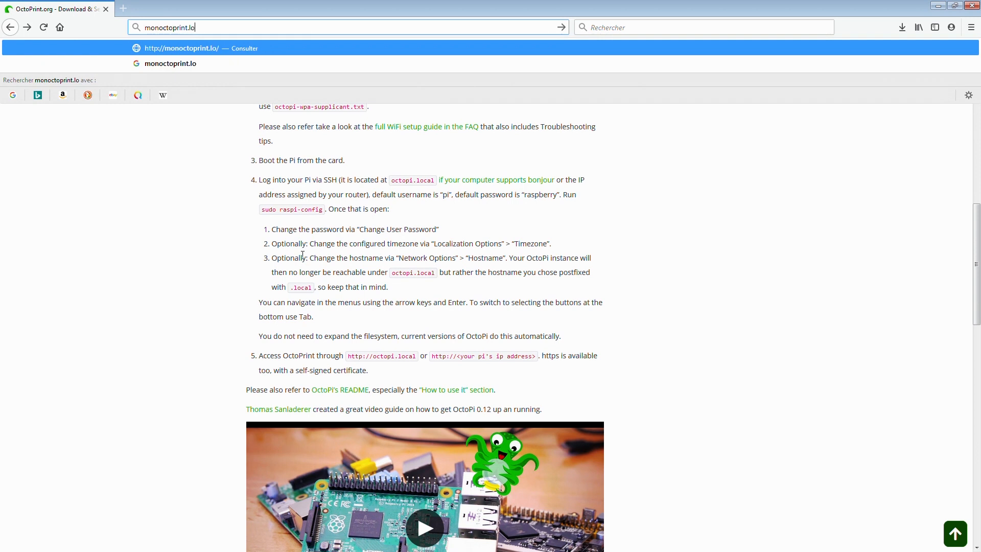
type("cal")
key("Return")
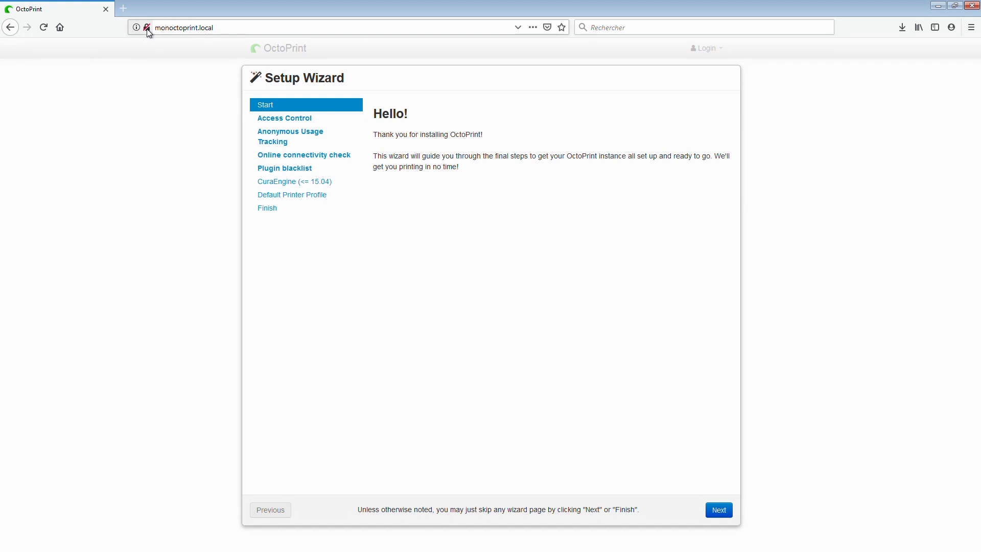
- Create the initial administrator account in the Setup Wizard with a username and a confirmed password, keeping access control enabled
left_click(727, 515)
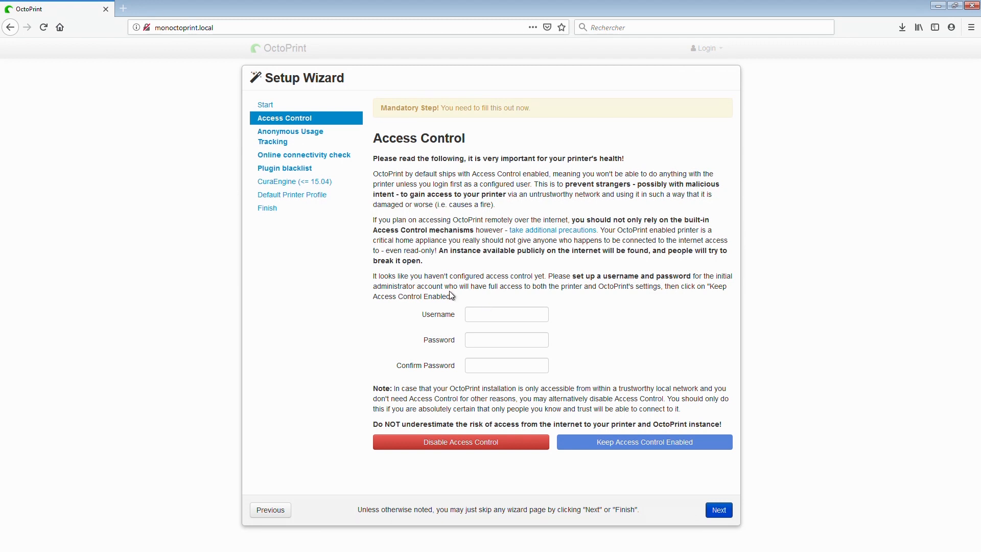
left_click(485, 314)
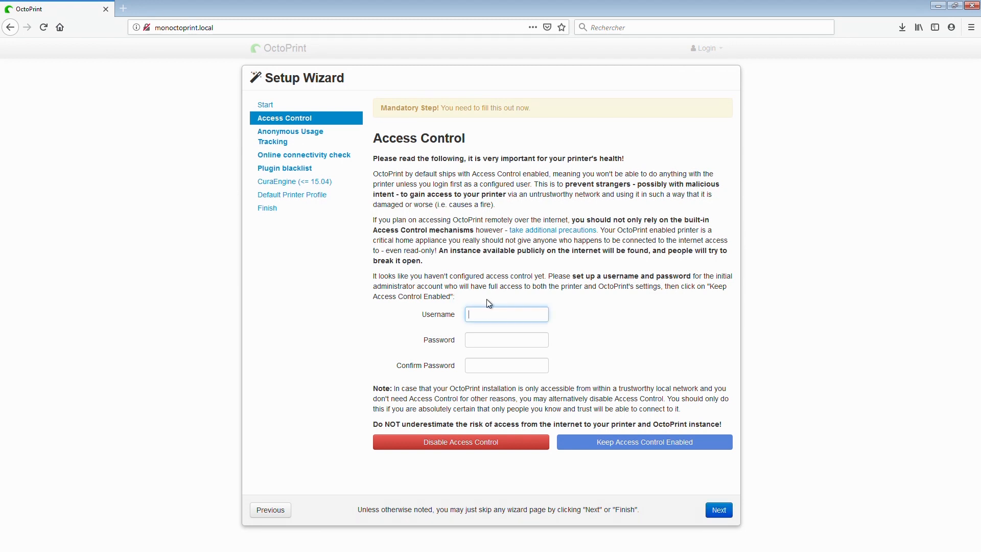
type("dad")
key("Tab")
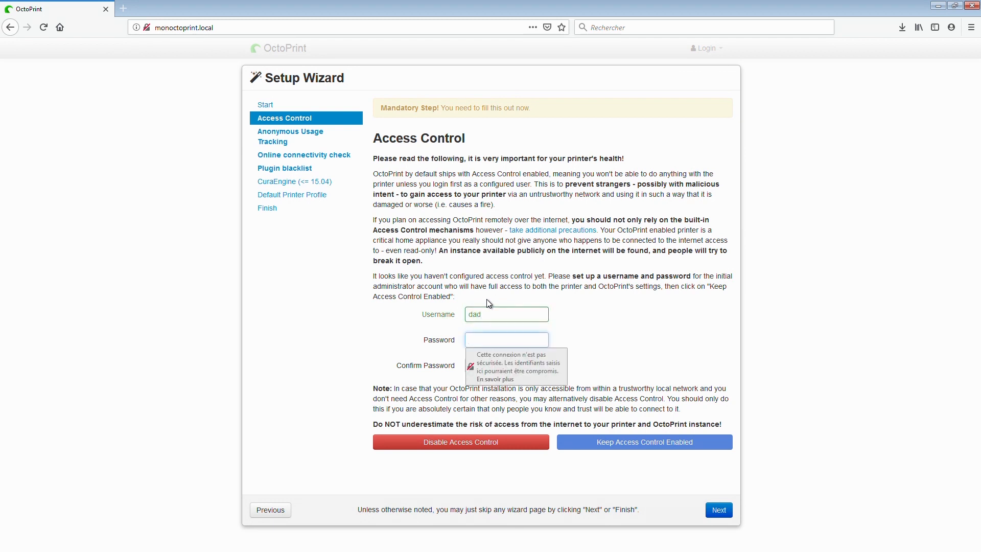
type("•••••••••")
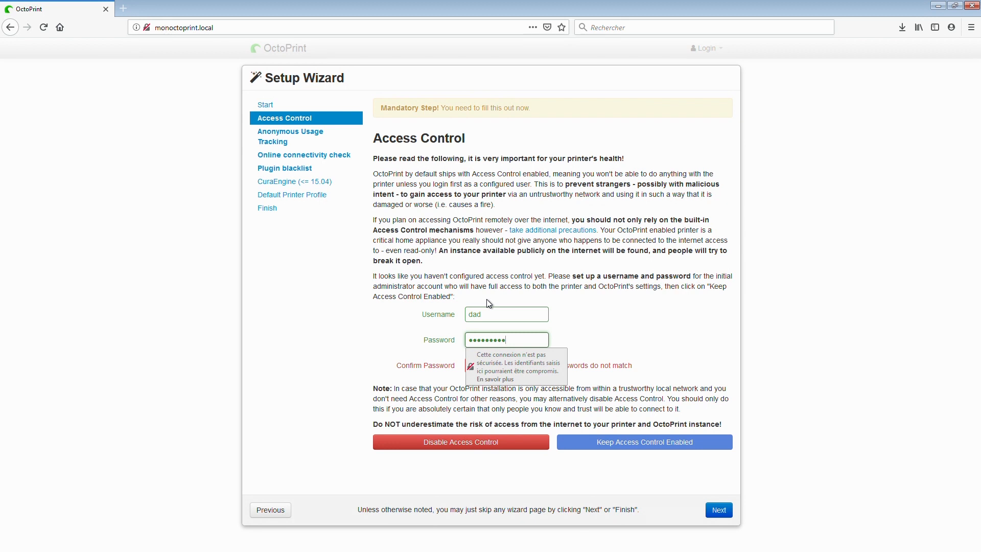
key("Tab")
type("•••••••••")
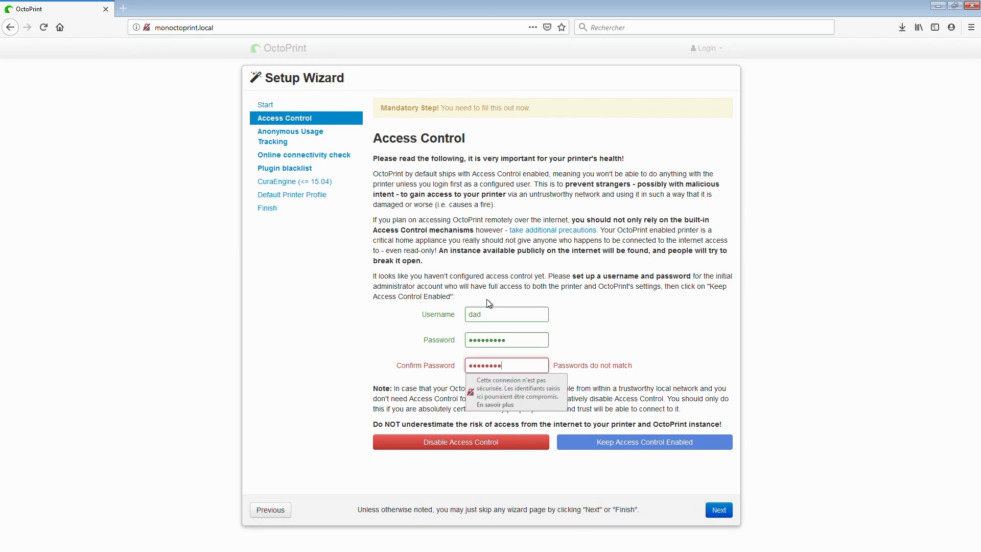
left_click(649, 444)
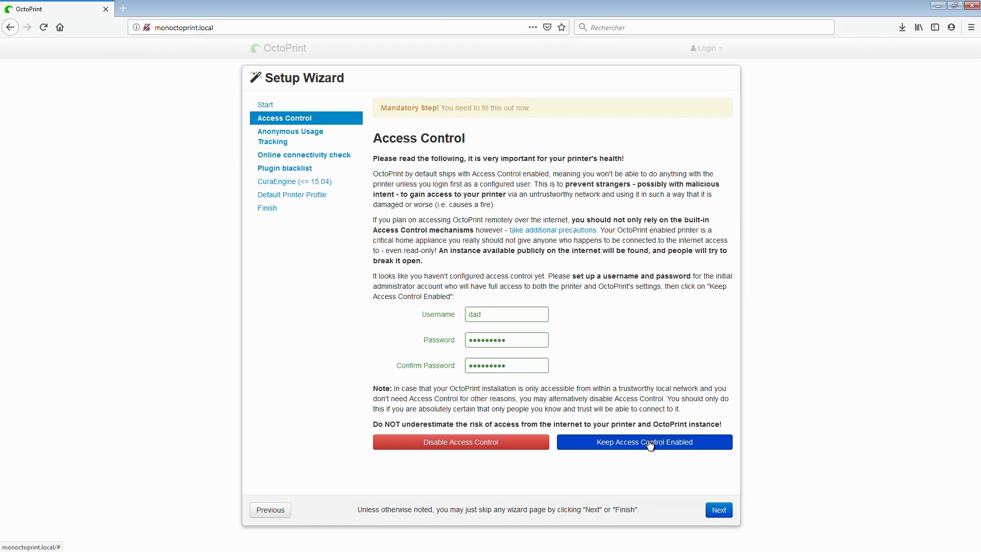
left_click(651, 446)
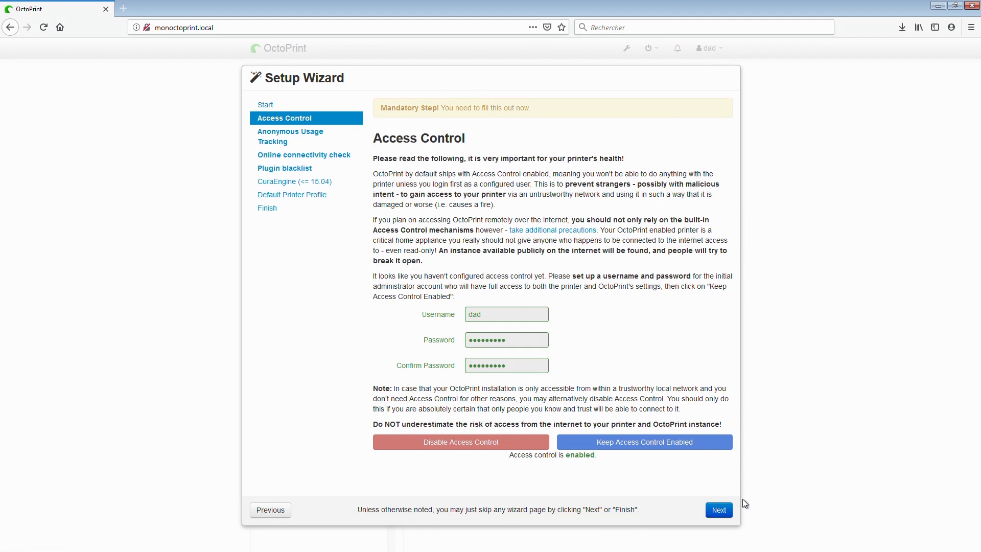
- Disable anonymous usage tracking in the Setup Wizard and continue to the connectivity check page
left_click(731, 512)
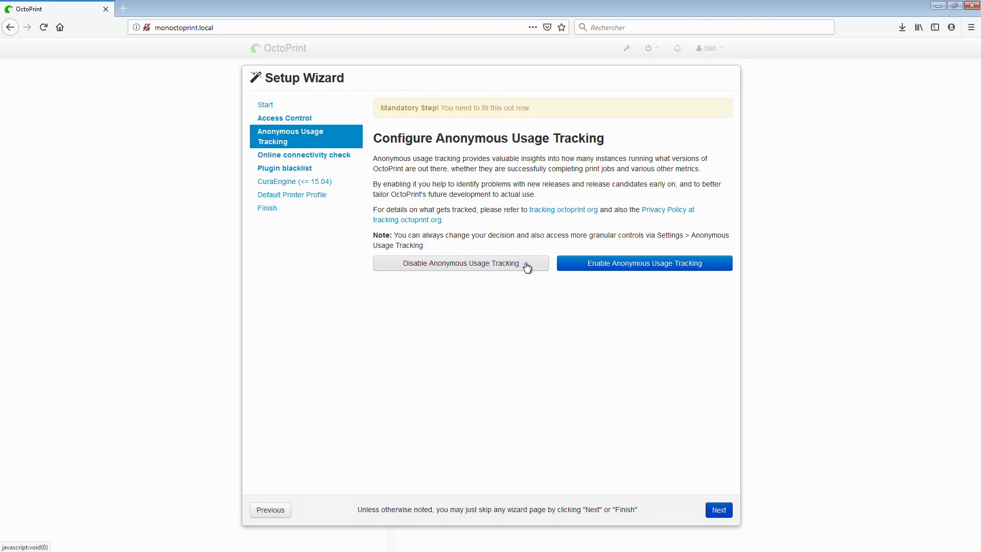
left_click(485, 271)
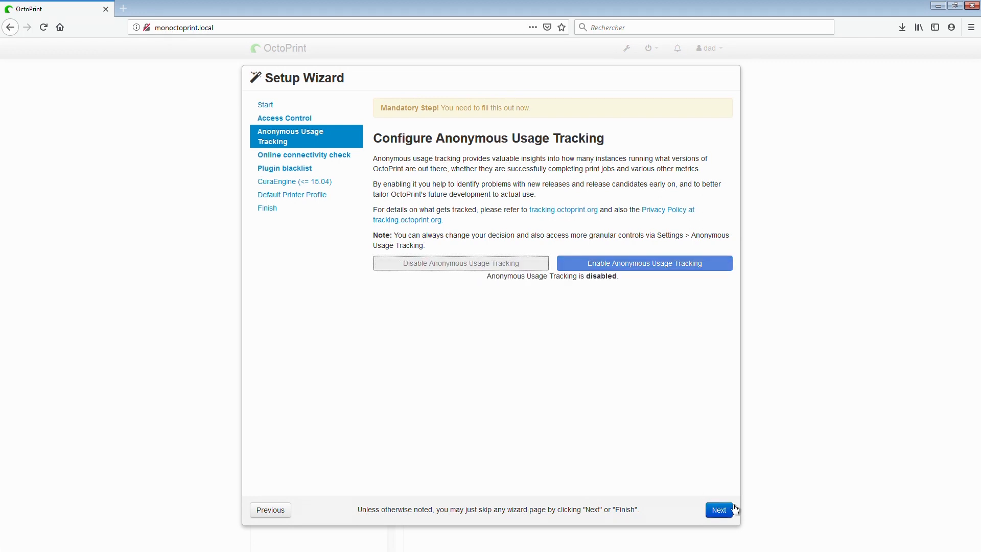
left_click(719, 510)
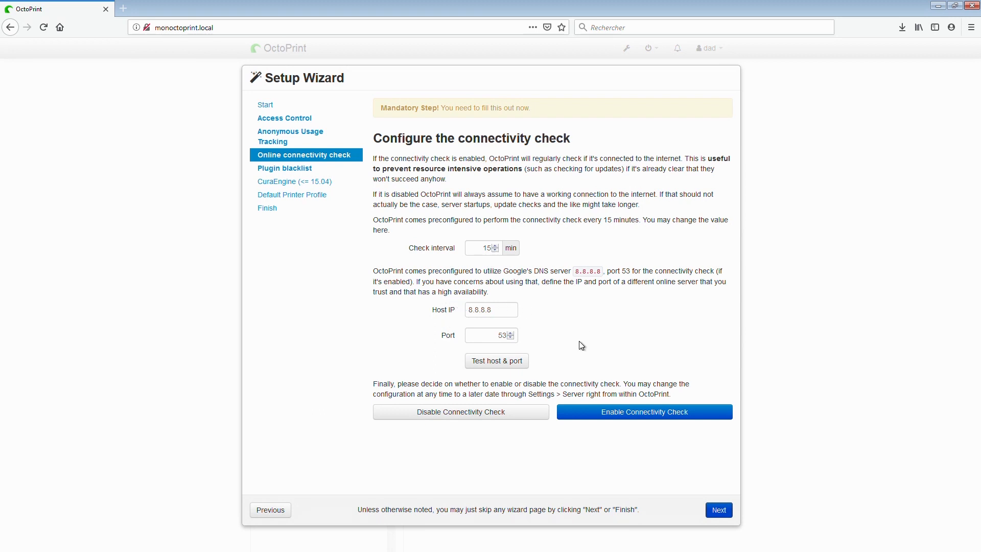
- Enable the online connectivity check with its preset interval, host and port, and continue to the plugin blacklist page
left_click(630, 417)
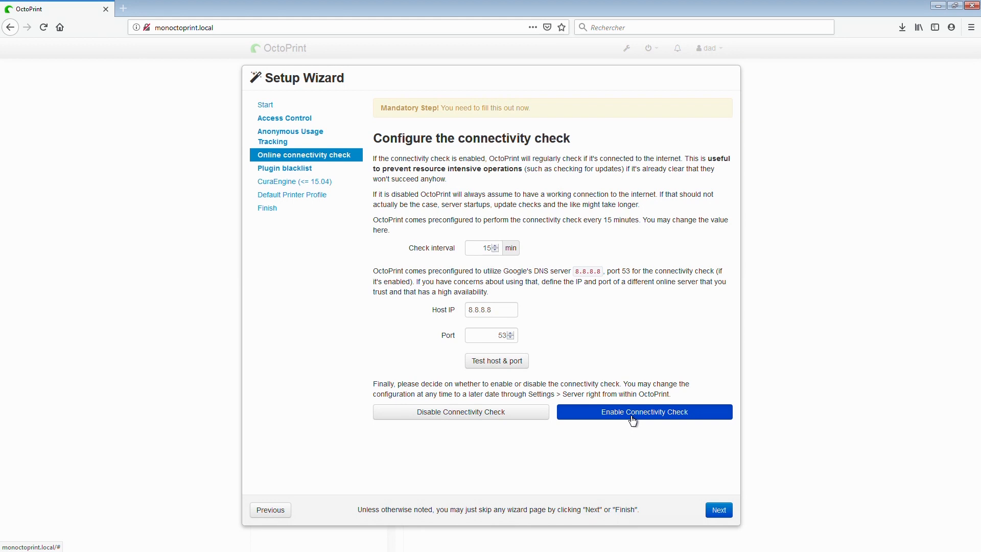
left_click(633, 418)
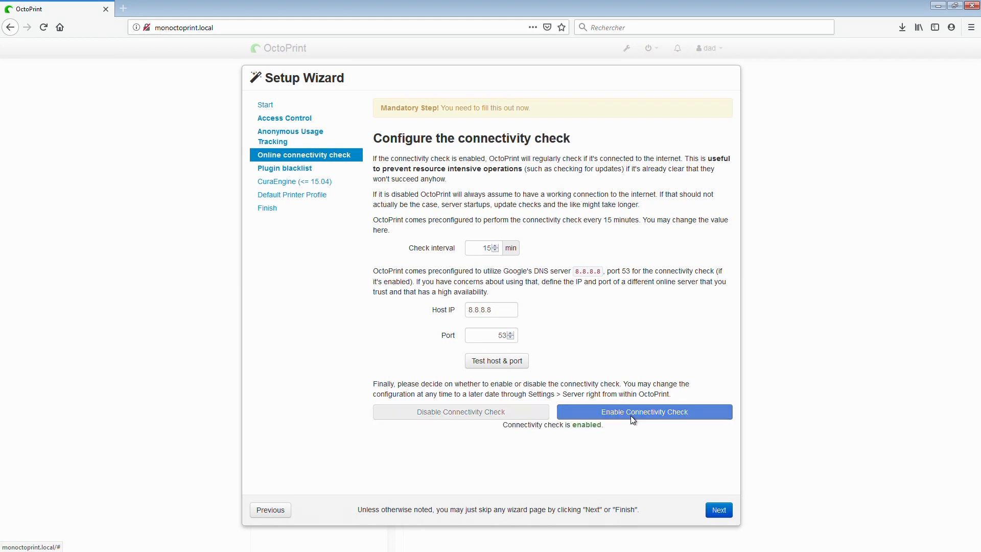
left_click(718, 510)
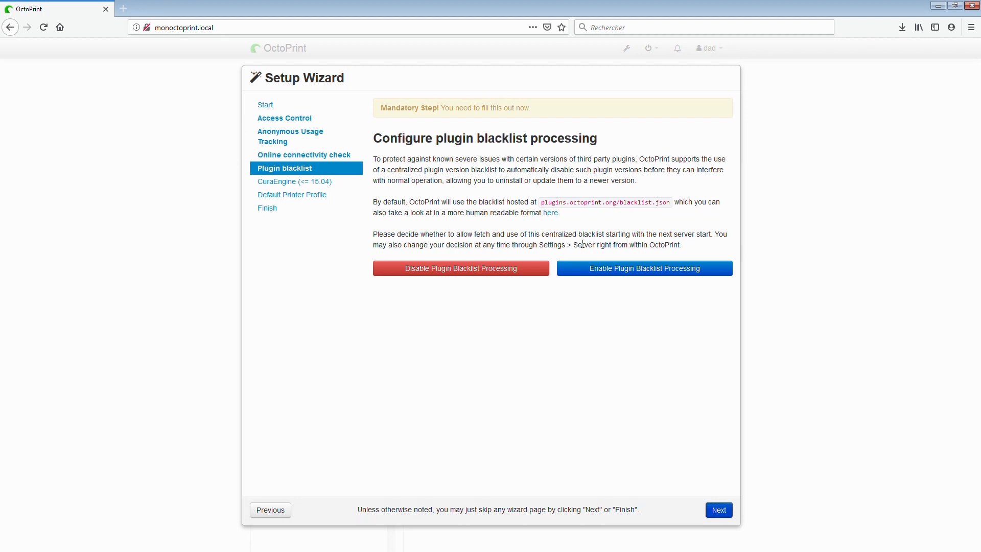
- Enable plugin blacklist processing and skip importing a CuraEngine slicing profile
left_click(634, 272)
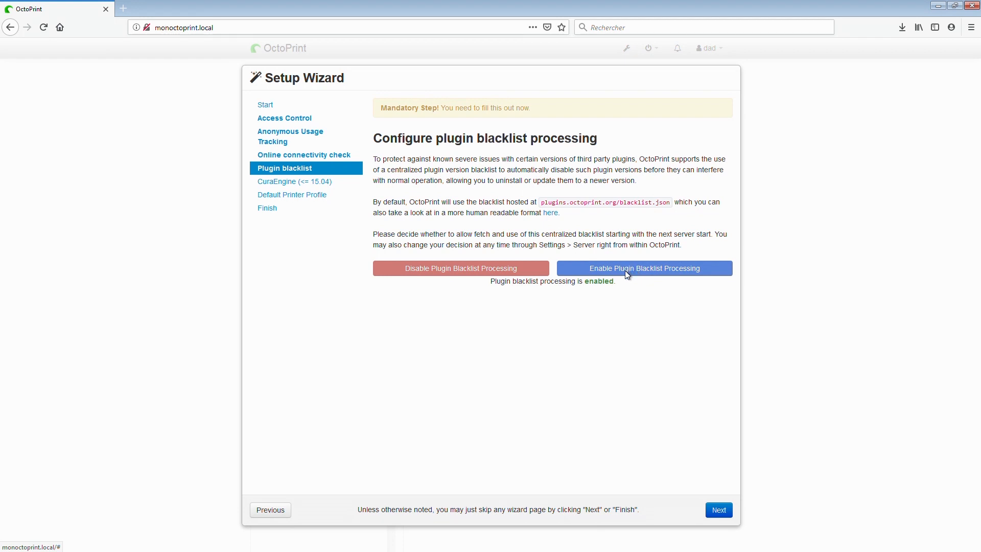
left_click(718, 510)
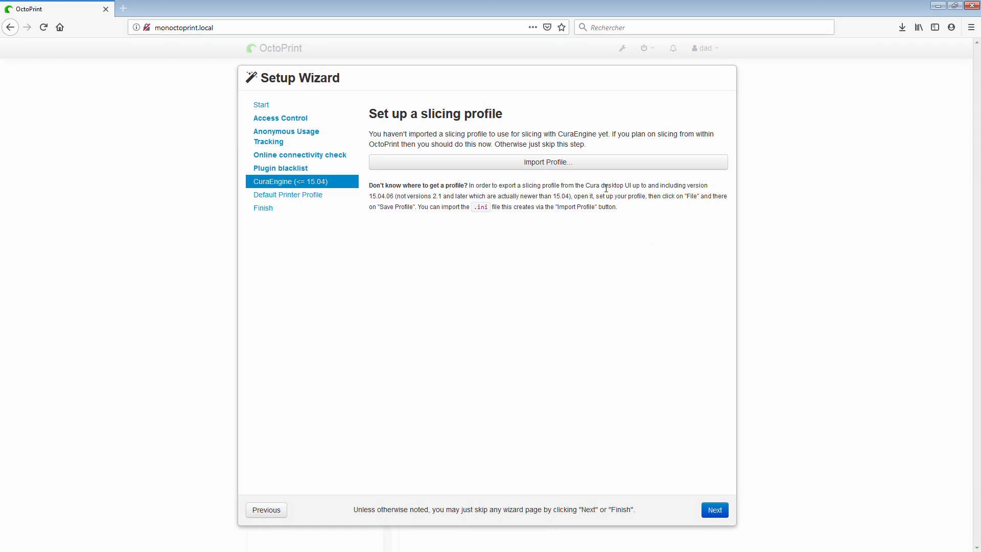
left_click(721, 514)
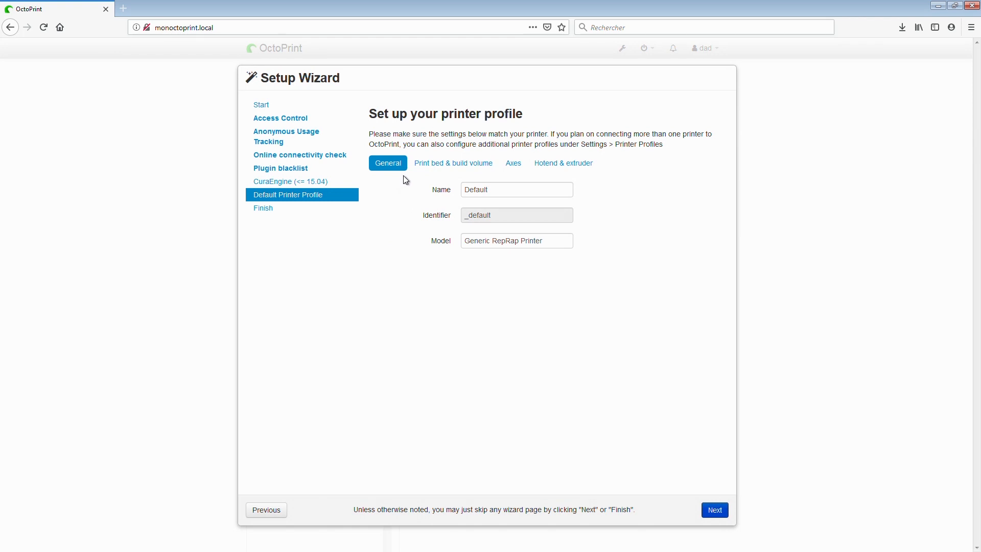
- Name the default printer profile Prusa and replace its generic model name with Mk
left_click_drag(531, 187, 416, 188)
key("BackSpace")
type("P")
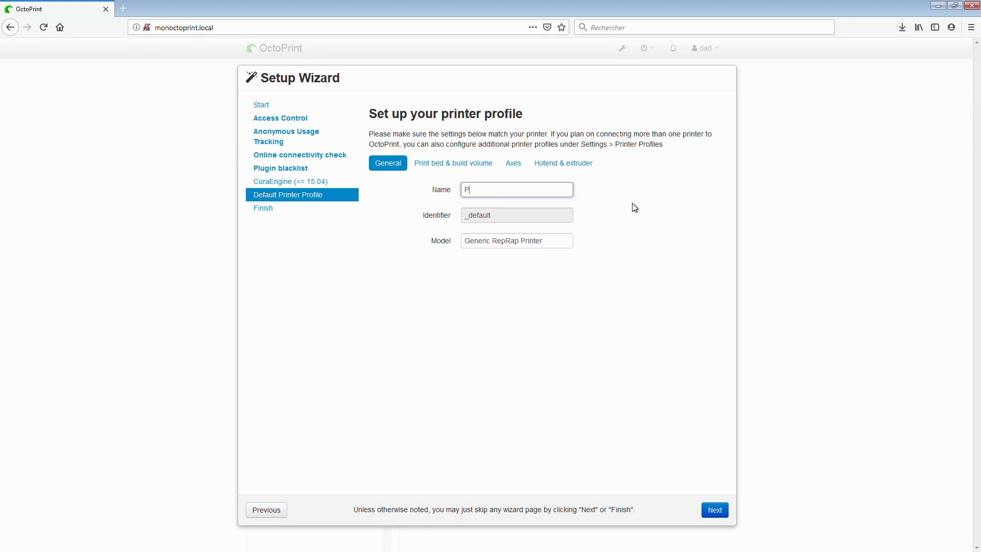
type("rusa")
key("Tab")
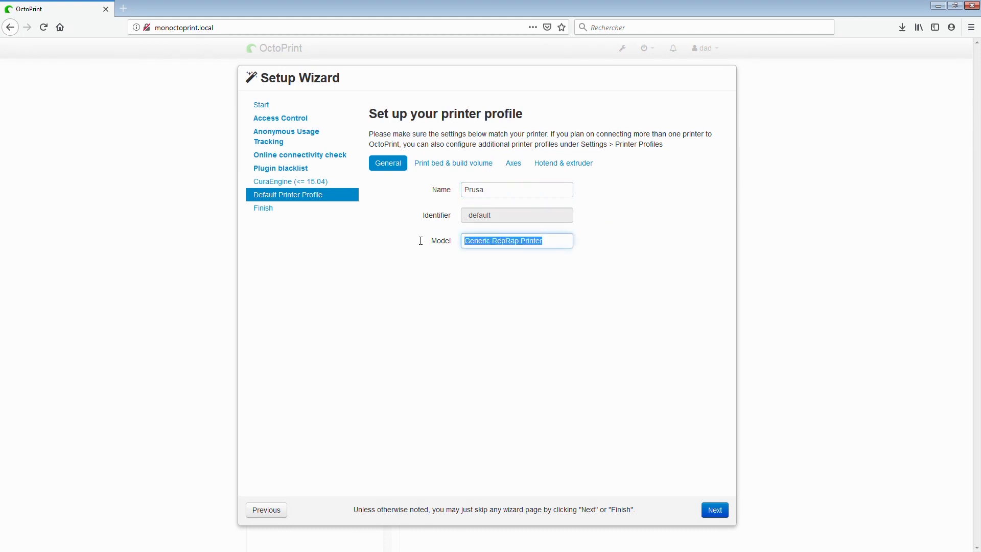
type("Mk3")
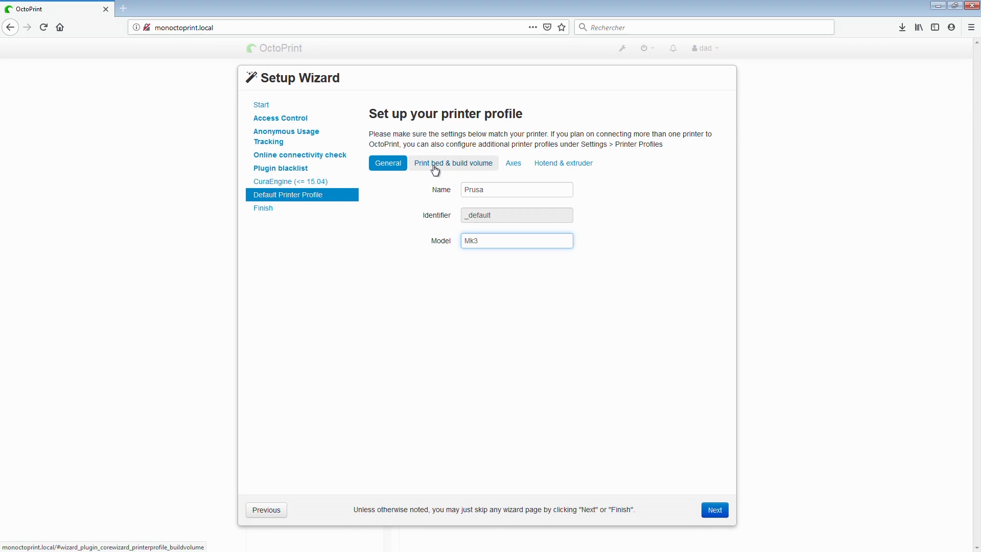
- Set the print volume of the printer profile to 250 mm width, 210 mm depth and 210 mm height
left_click(434, 168)
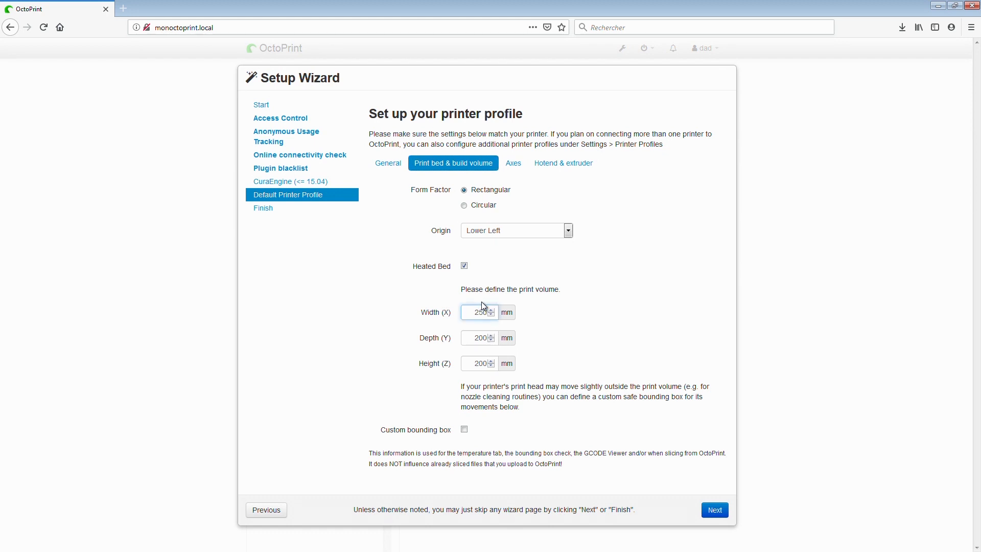
double_click(486, 338)
type("210")
double_click(487, 365)
type("210")
left_click(627, 341)
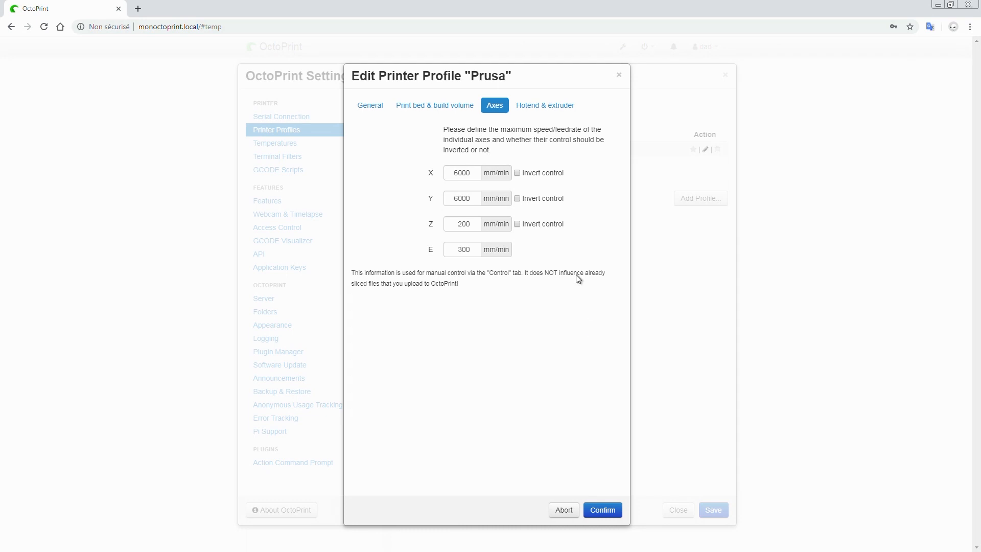
- Go through the printer profile's hotend and extruder settings and complete the Setup Wizard
left_click(538, 106)
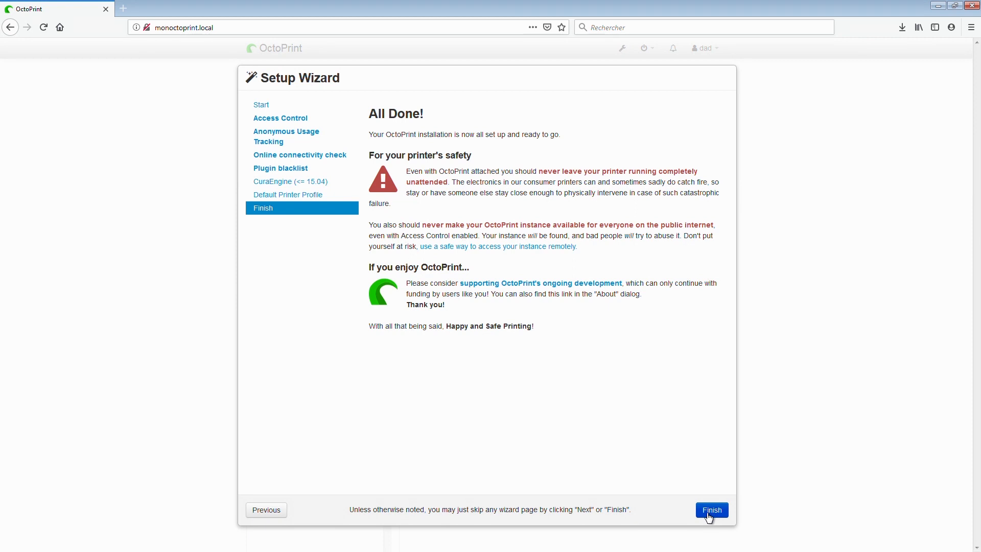
left_click(709, 517)
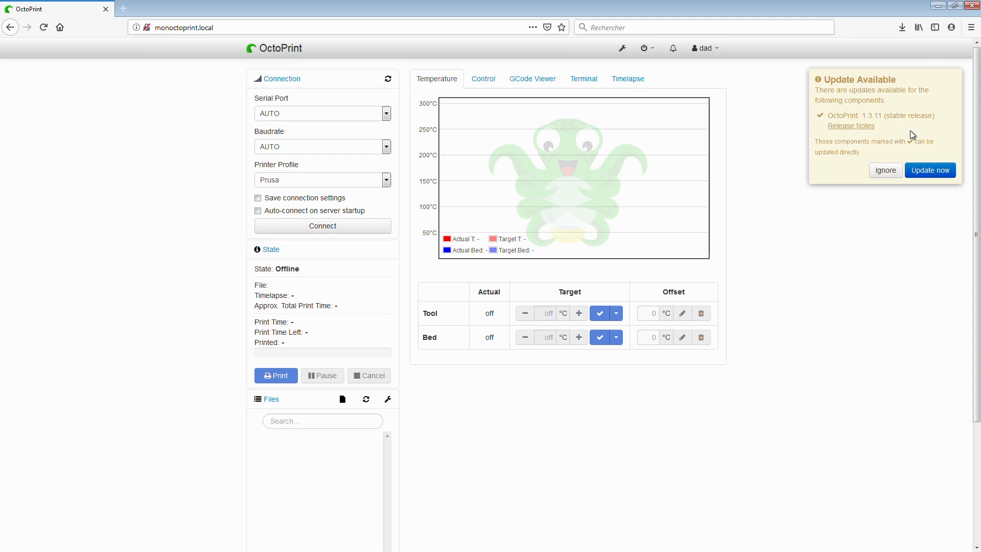
- Update OctoPrint to the 1.3.11 stable release and reload the web interface
left_click(942, 171)
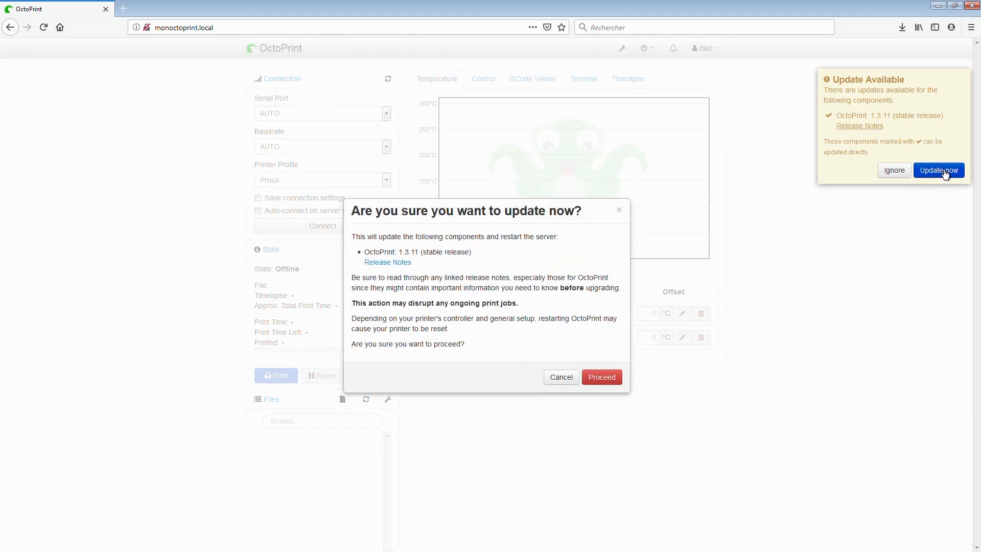
left_click(596, 377)
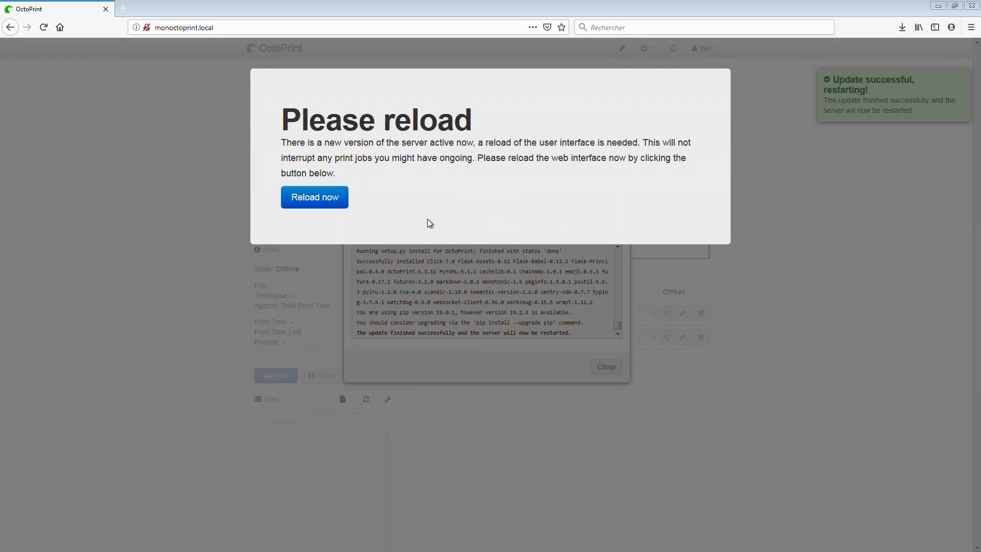
left_click(330, 208)
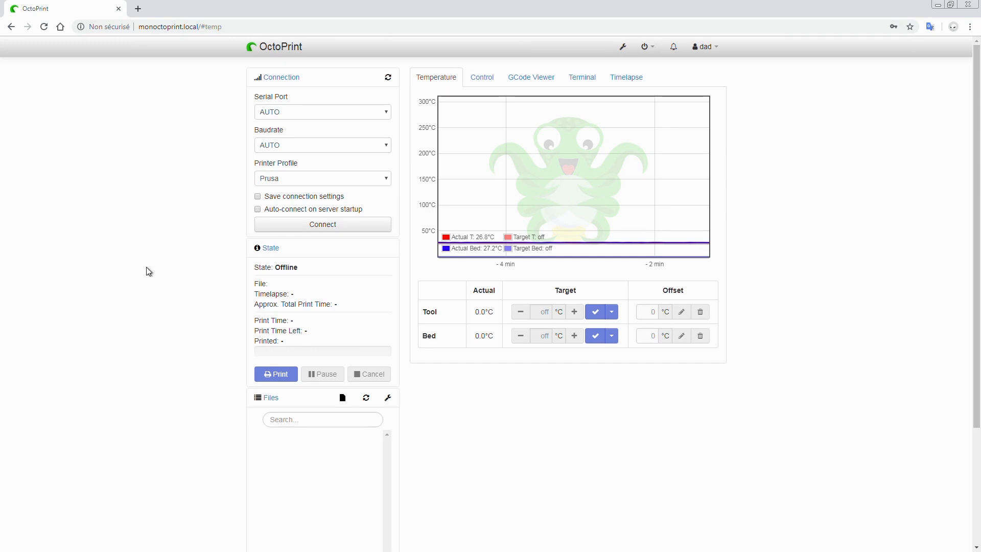
- Connect OctoPrint to the printer with AUTO serial port, AUTO baudrate and the Prusa profile
left_click(318, 226)
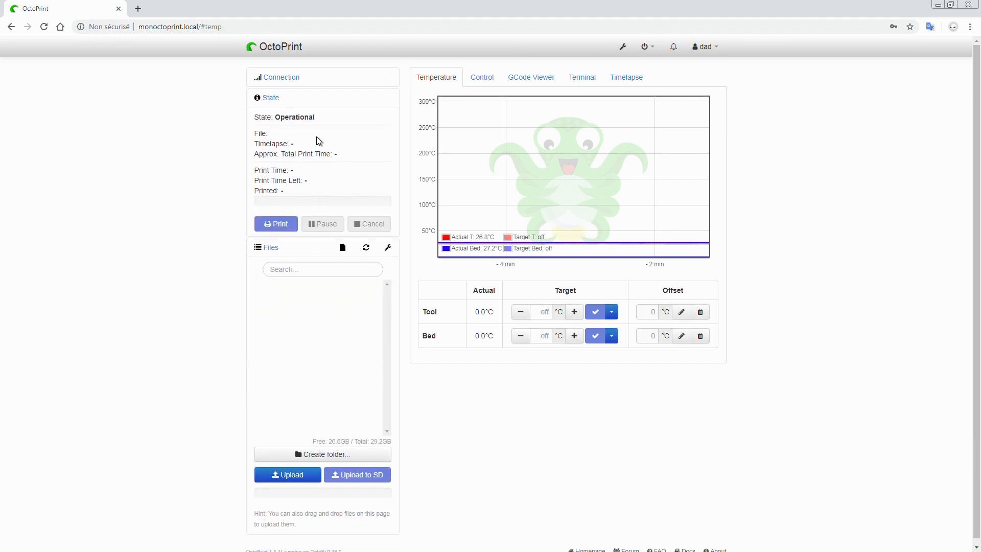
- Review the serial port, baudrate and printer profile used by the active printer connection
left_click(289, 81)
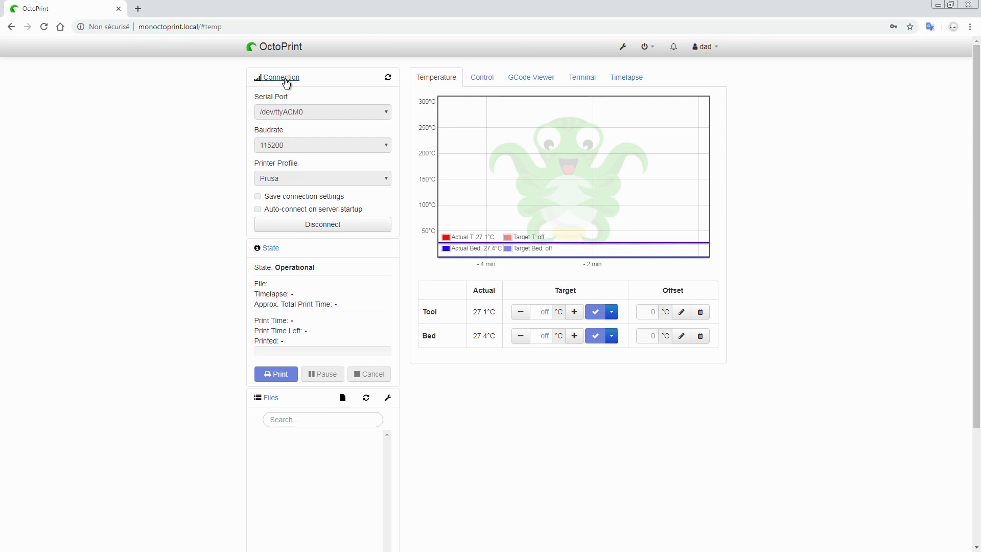
left_click(285, 79)
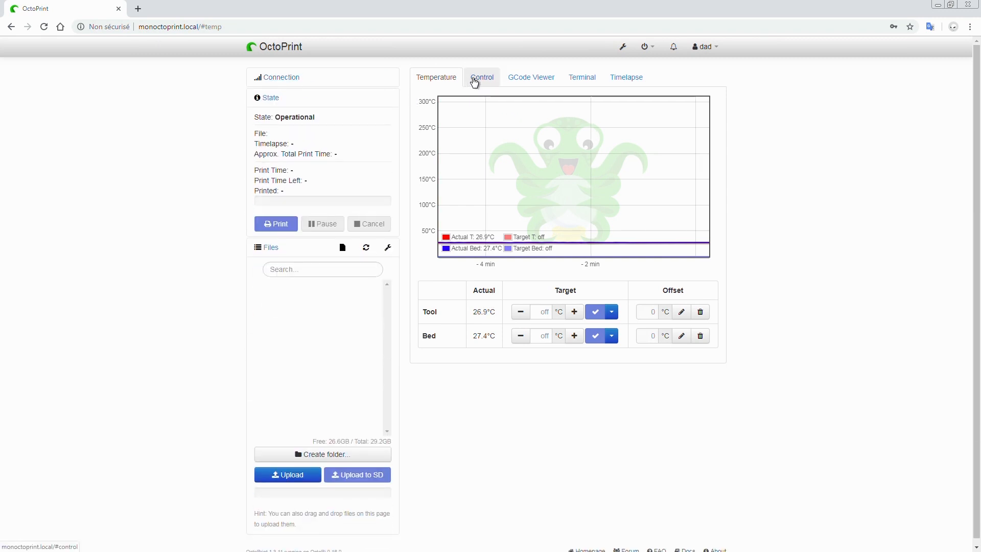
- Test the printer's motion by jogging Y, X and Z by 100 mm each in the positive direction, and home X/Y and Z
left_click(475, 82)
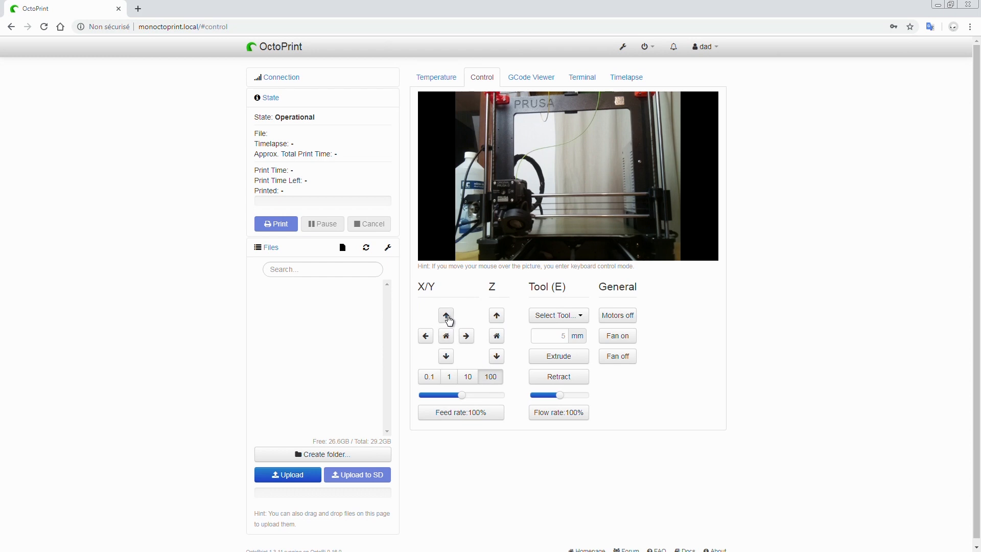
left_click(446, 316)
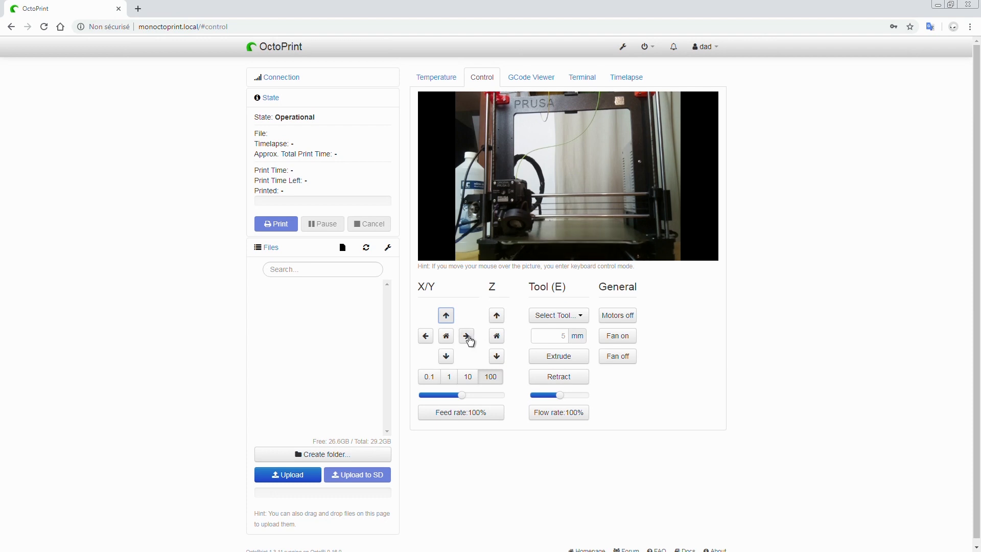
left_click(467, 340)
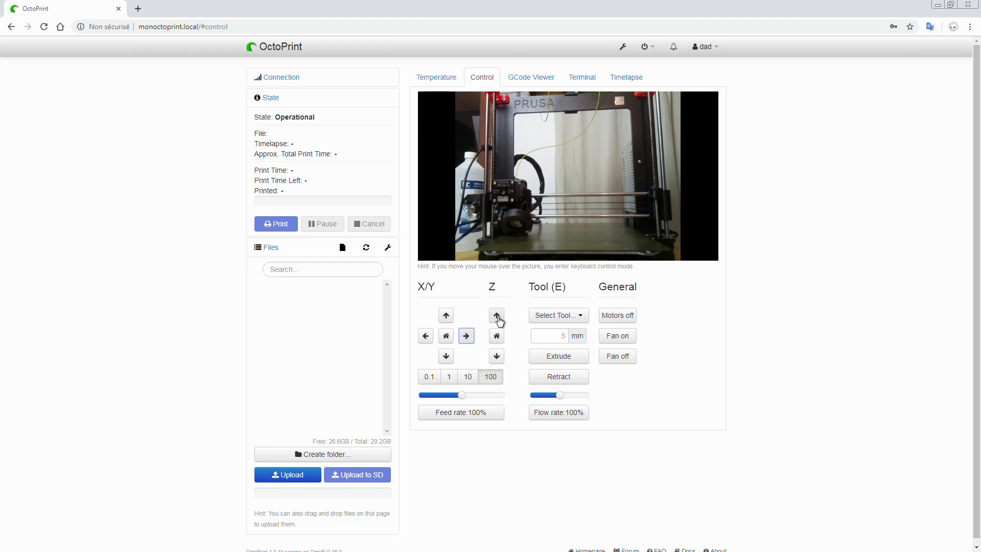
left_click(498, 317)
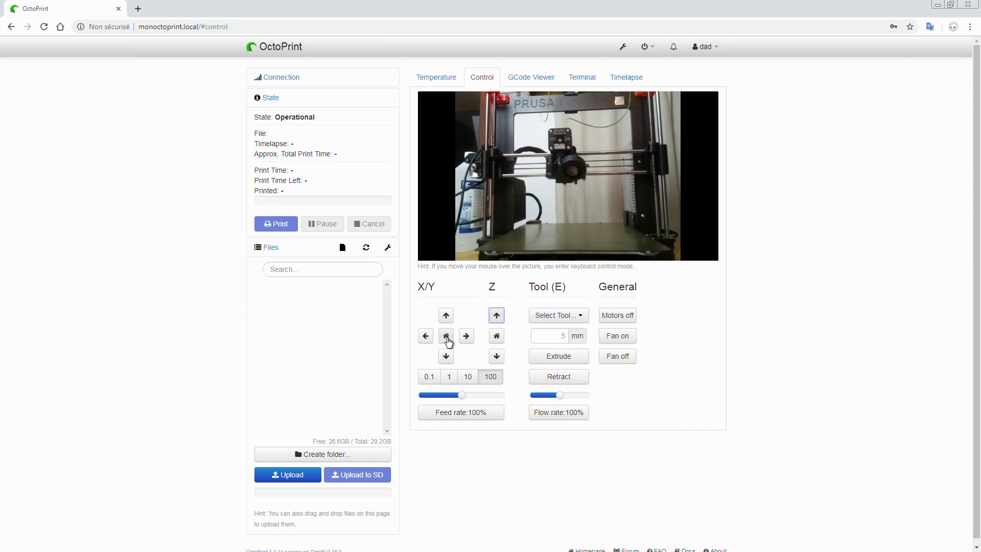
left_click(447, 338)
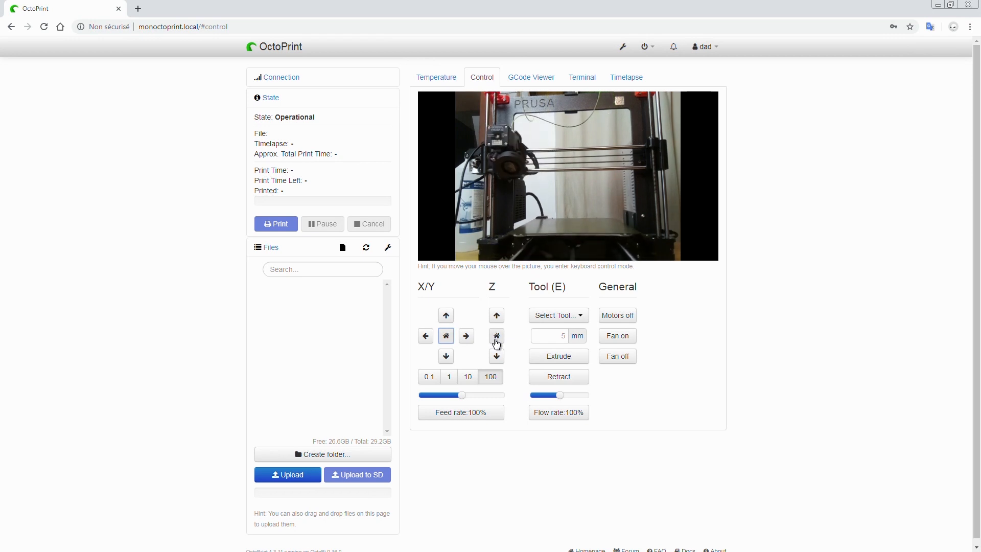
left_click(496, 342)
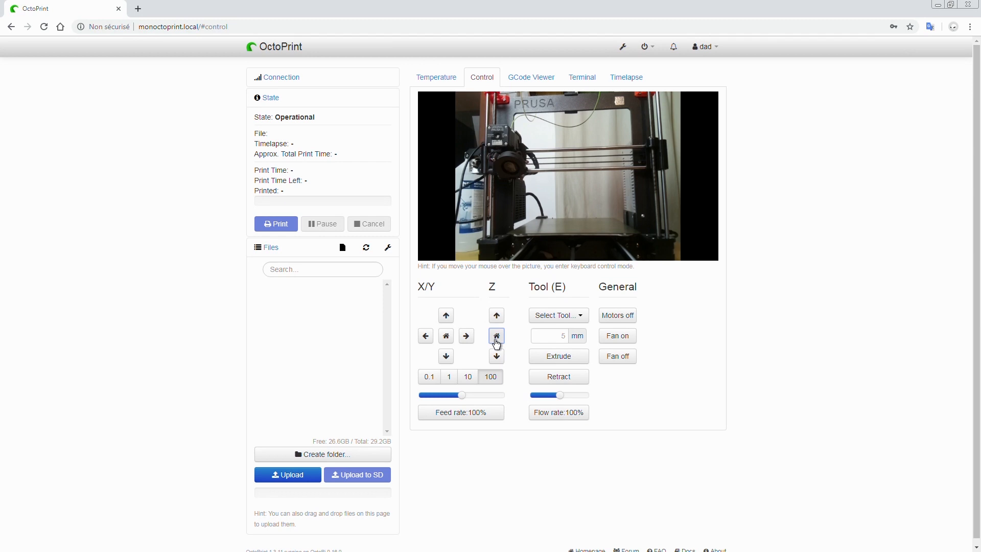